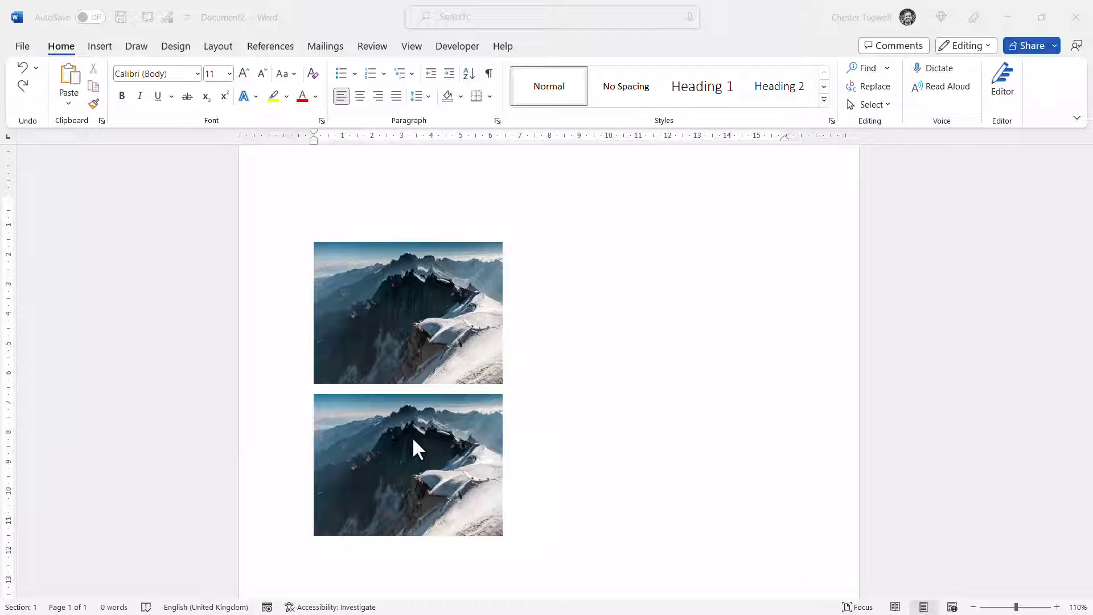
Give the lower mountain photo Square text wrapping and drag it up beside the first photo
left_click(458, 440)
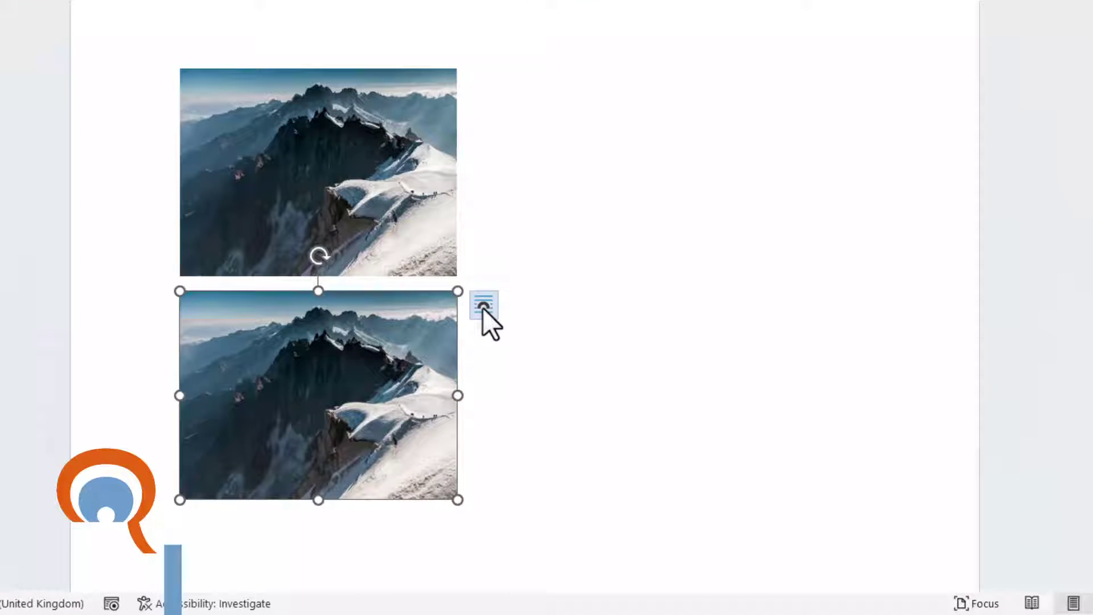
left_click(483, 309)
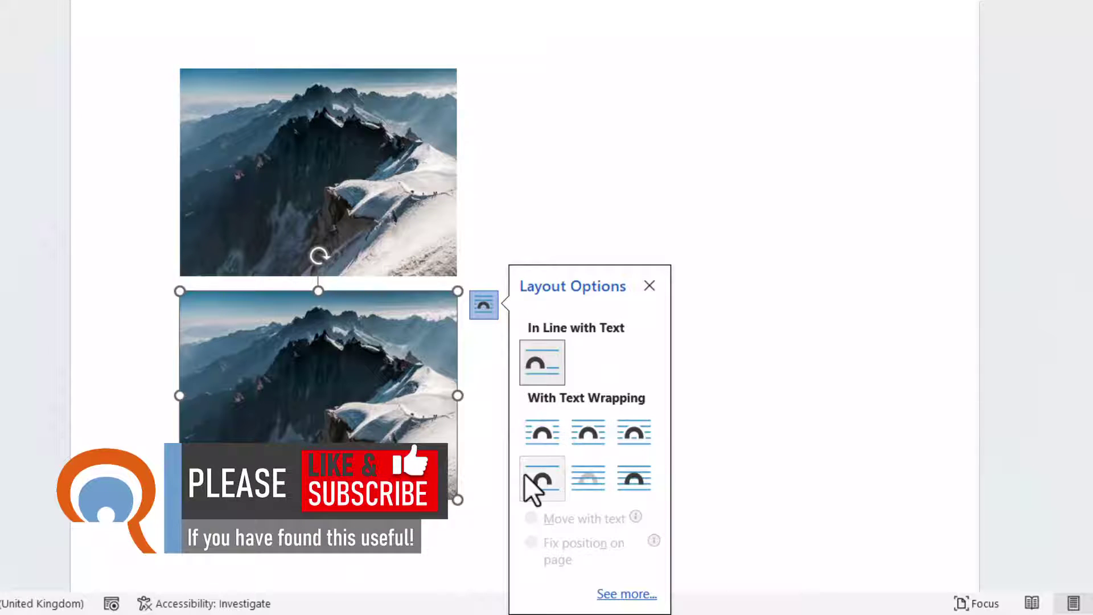
left_click(542, 433)
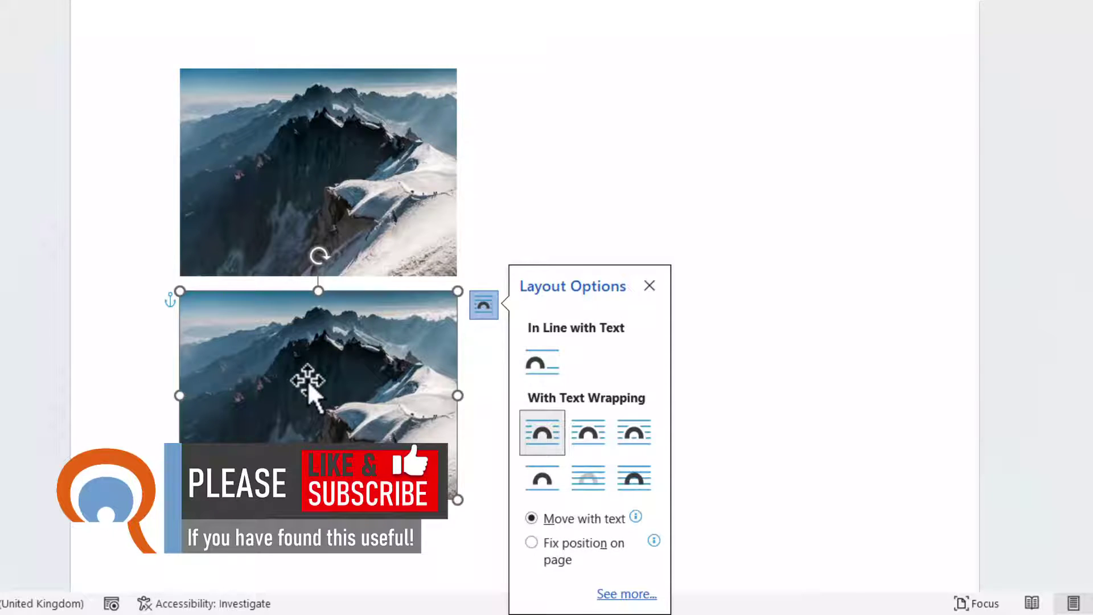
left_click_drag(308, 380, 612, 158)
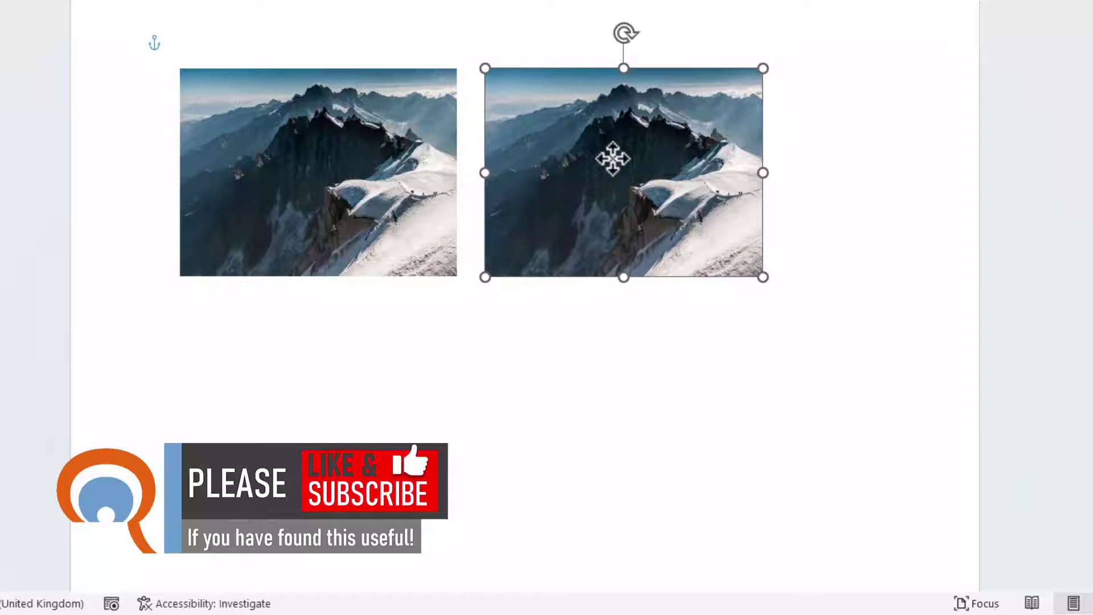
Apply Square text wrapping to the left mountain photo through its Layout Options
left_click(365, 318)
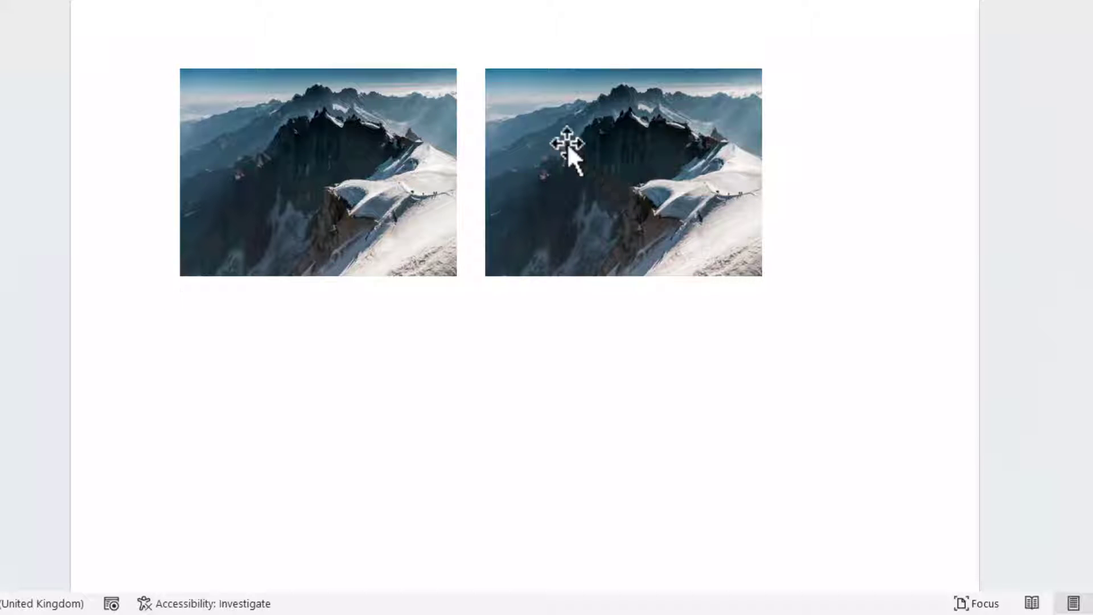
left_click(329, 161)
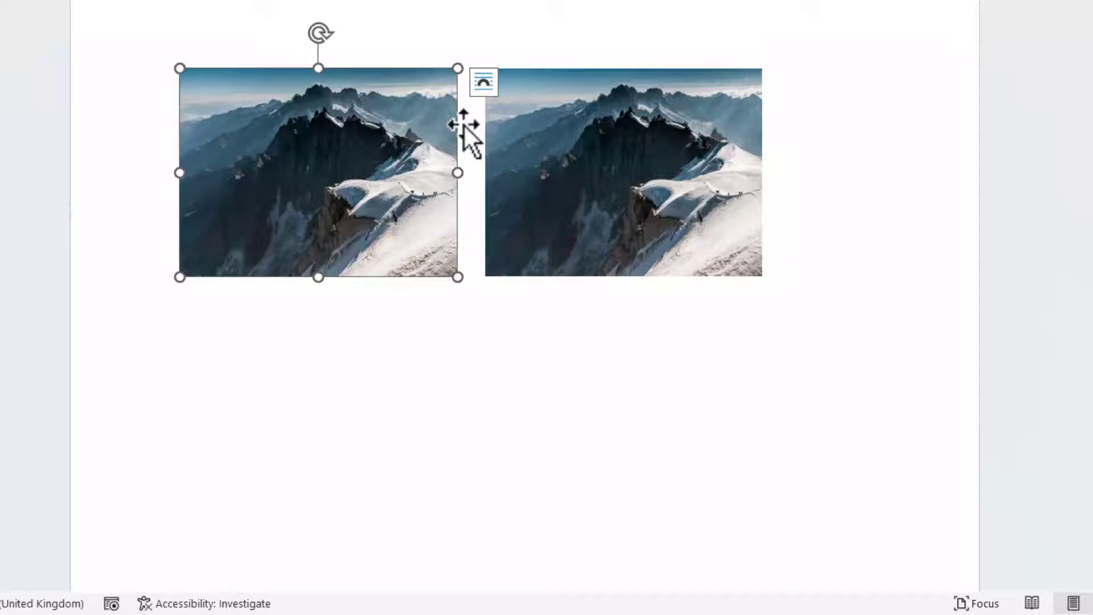
left_click(483, 86)
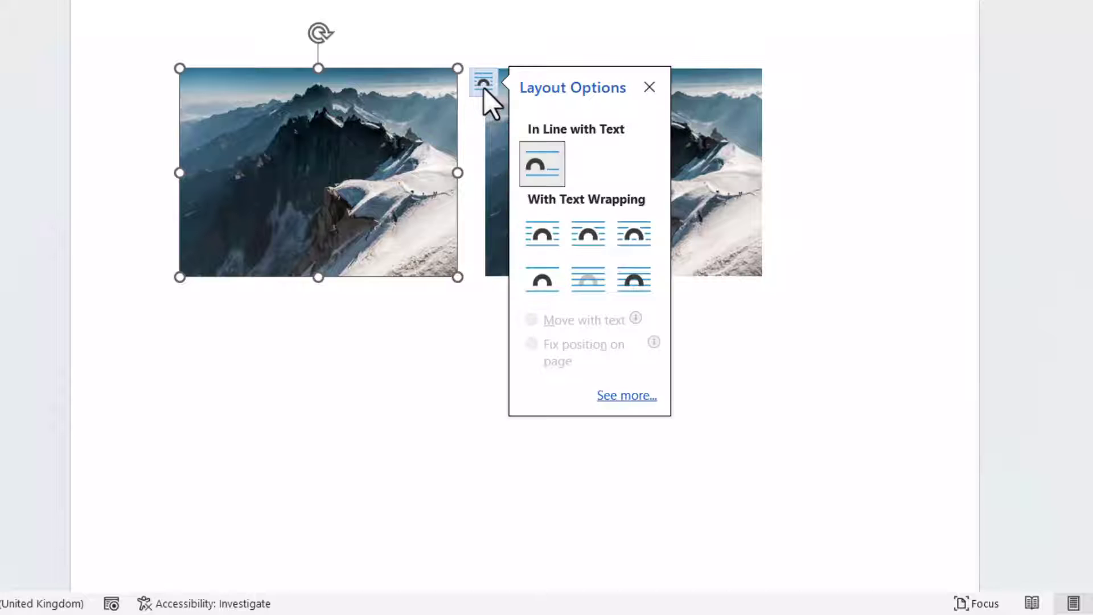
left_click(544, 235)
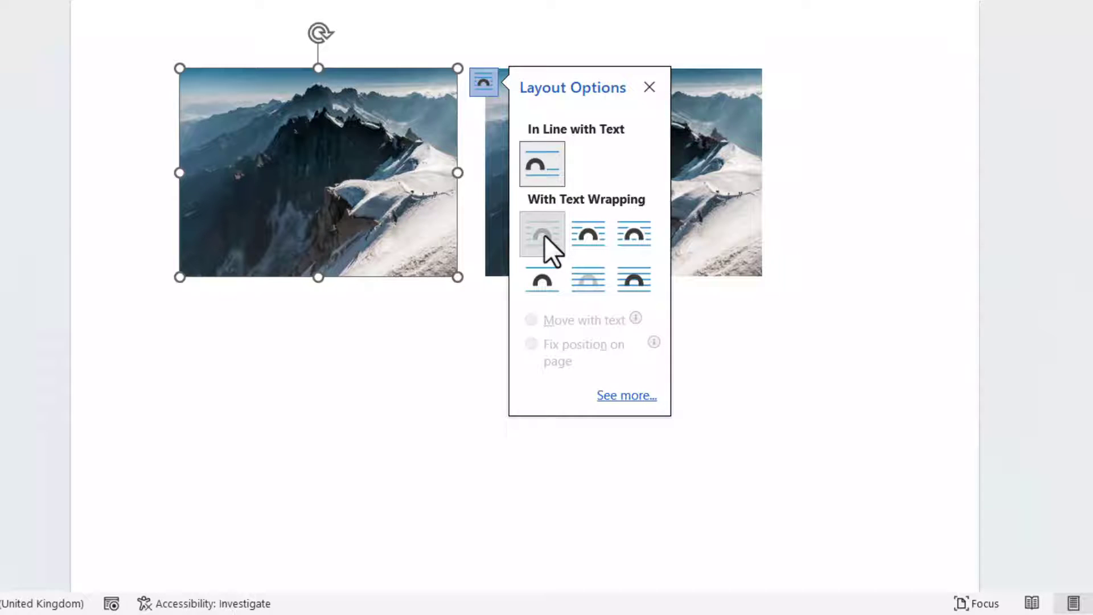
Select both mountain photos and group them into one object
left_click(390, 350)
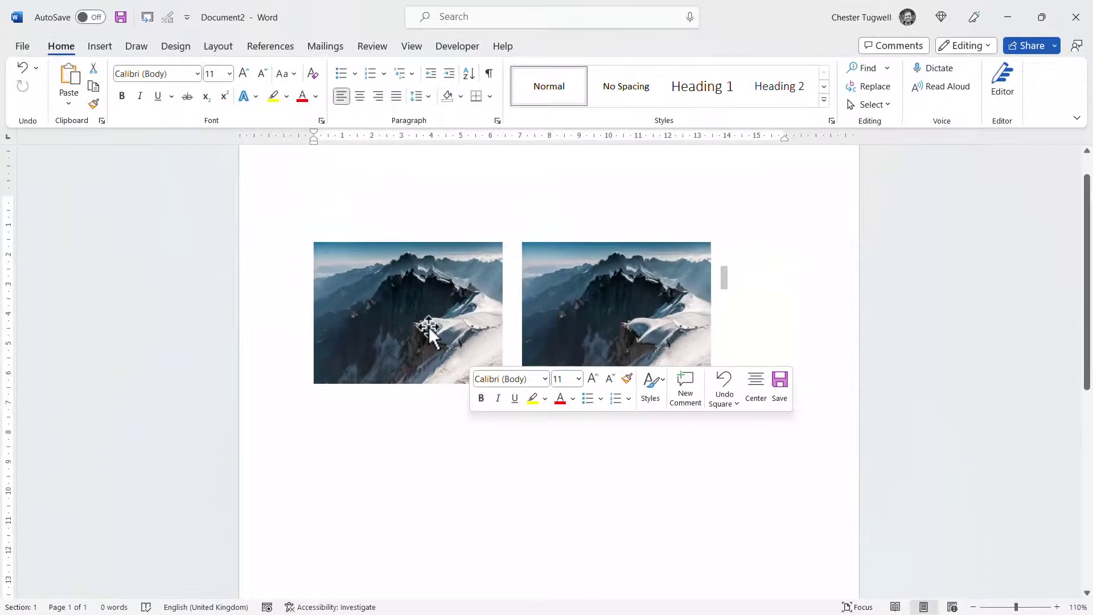
left_click(427, 327)
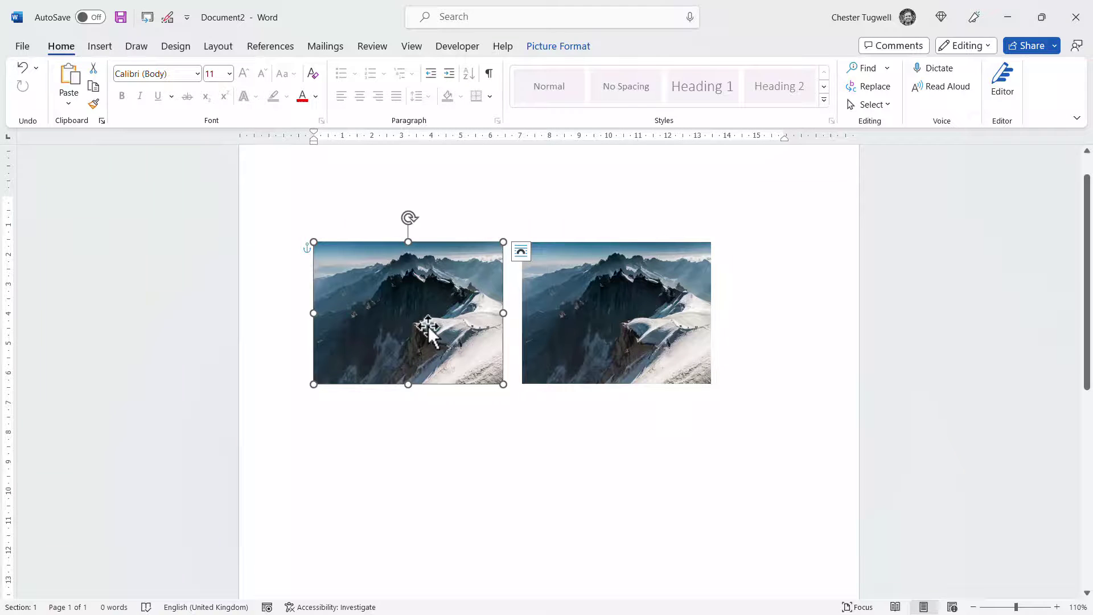
left_click_drag(427, 326, 599, 308)
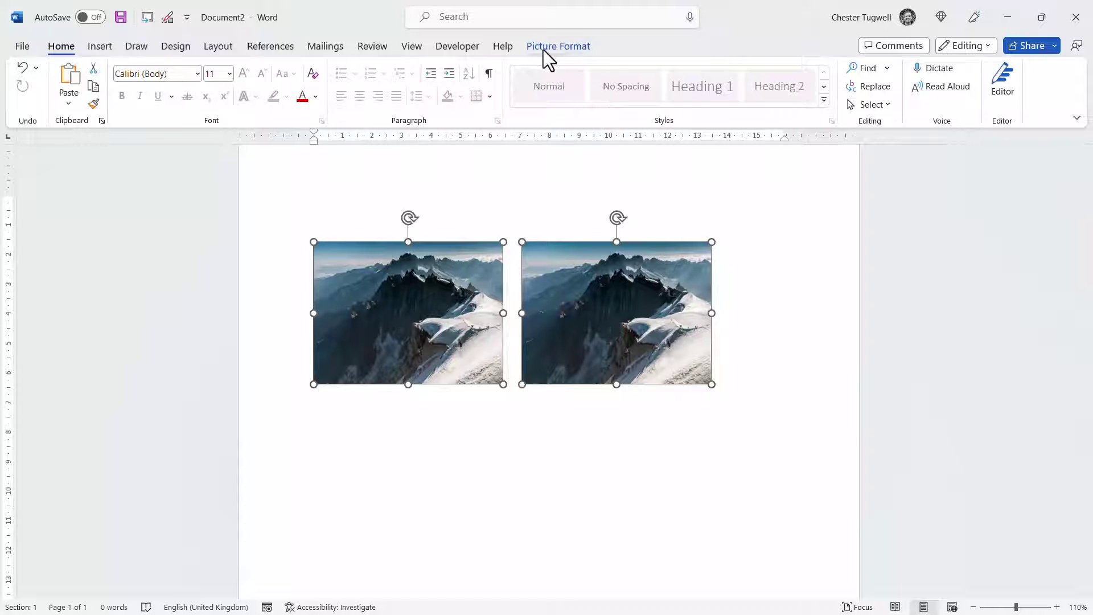
left_click(569, 49)
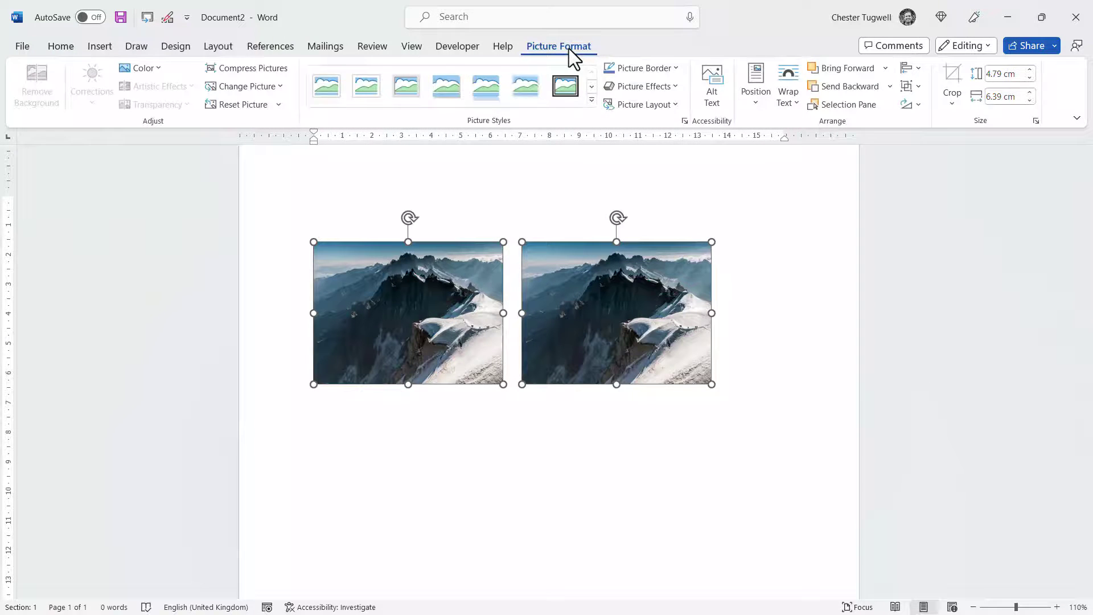
left_click(908, 87)
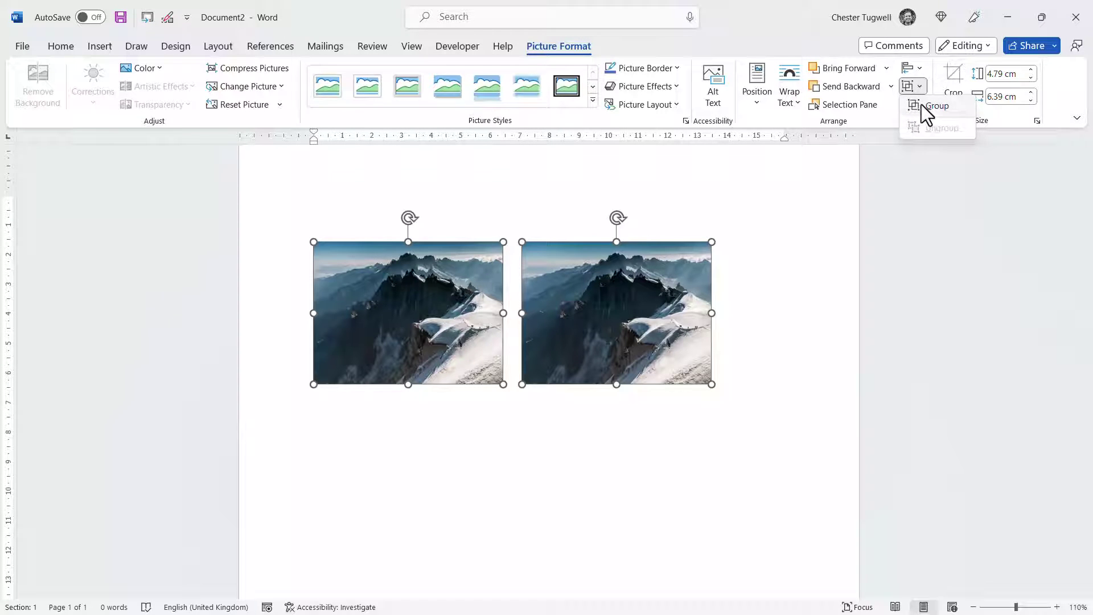
left_click(925, 109)
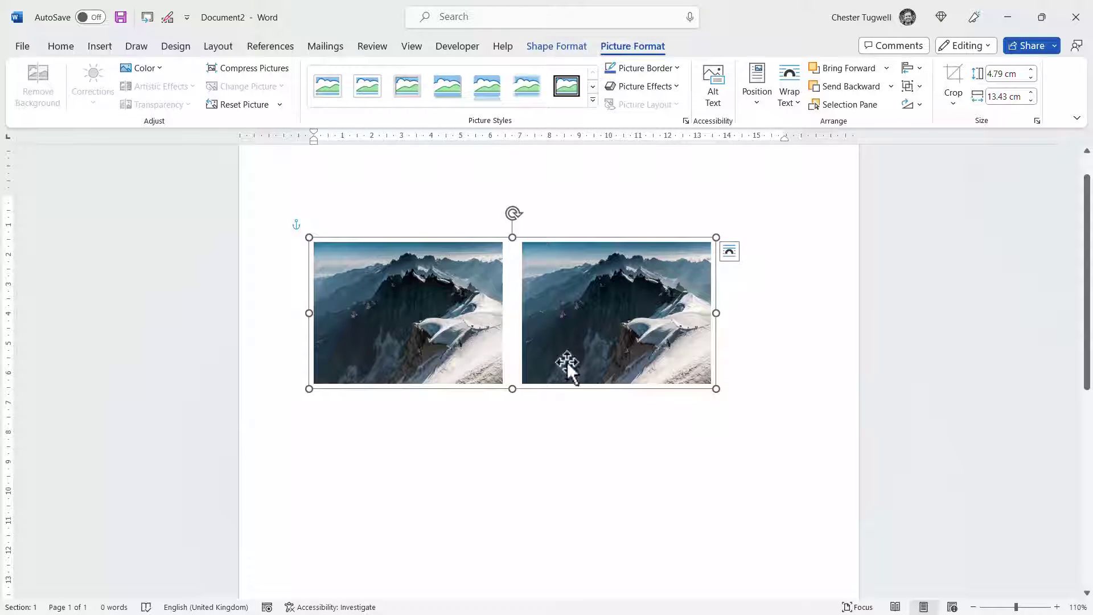
Move and shrink the grouped photos, then delete them
left_click_drag(567, 362, 598, 354)
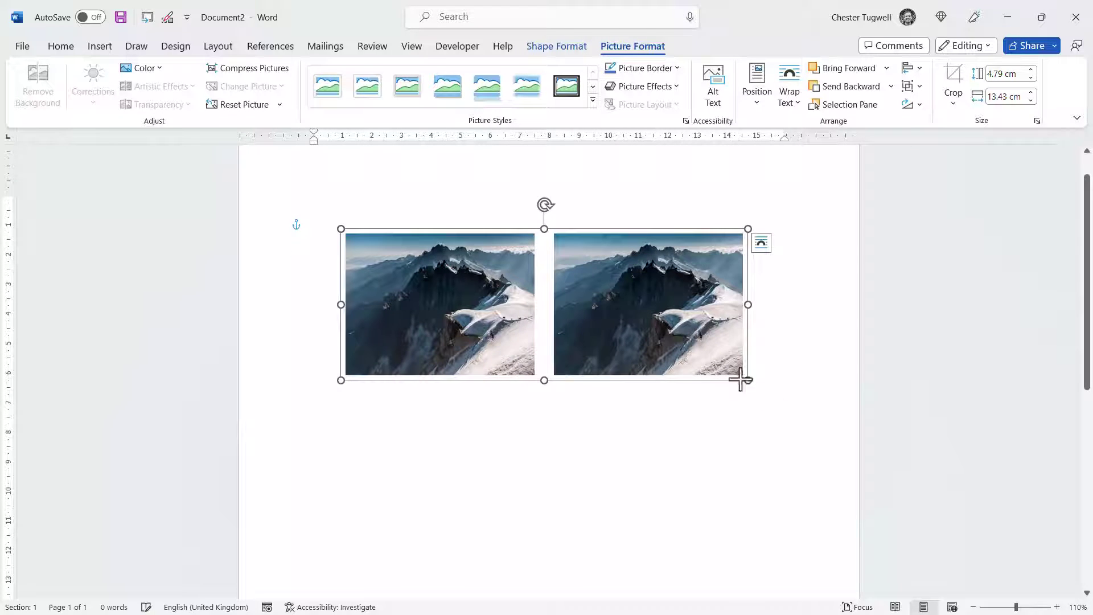
left_click_drag(746, 378, 641, 335)
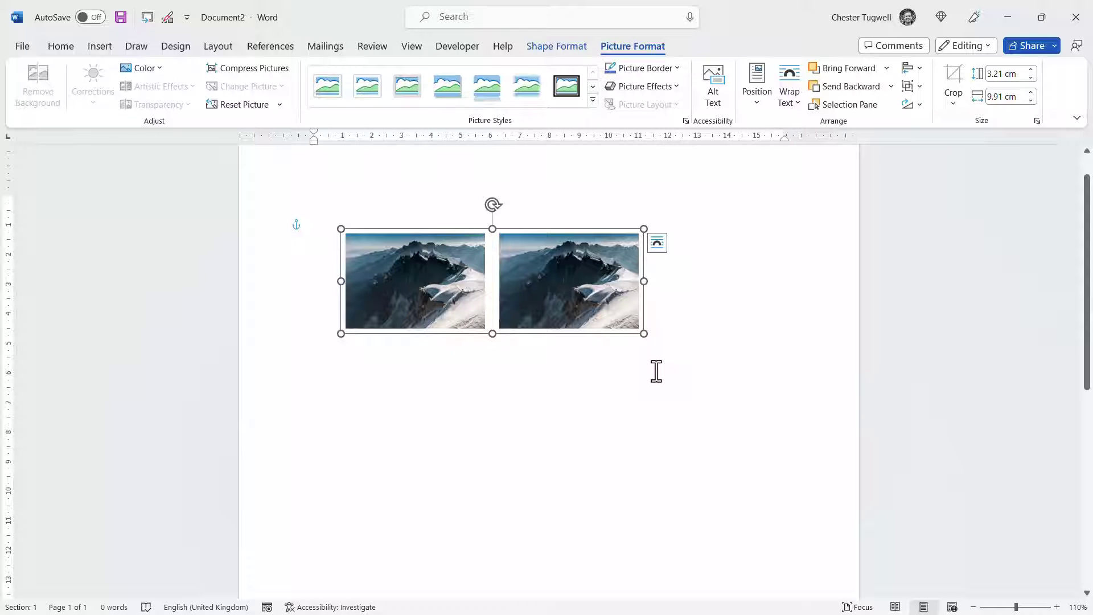
key("Delete")
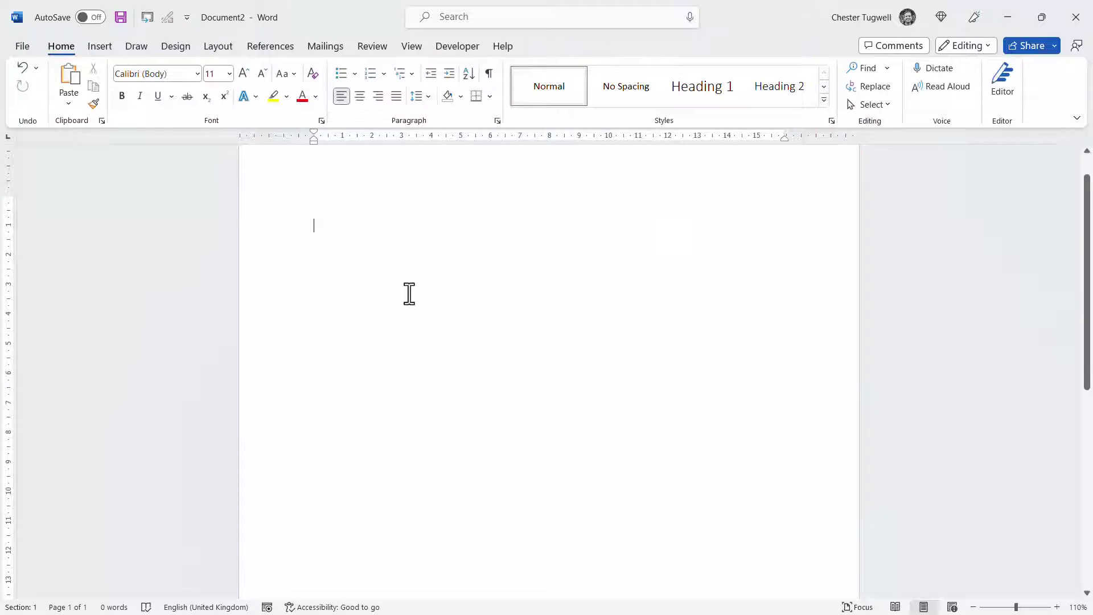
Insert a 2×1 table with two columns and one row from the Insert tab's Table grid
left_click(103, 50)
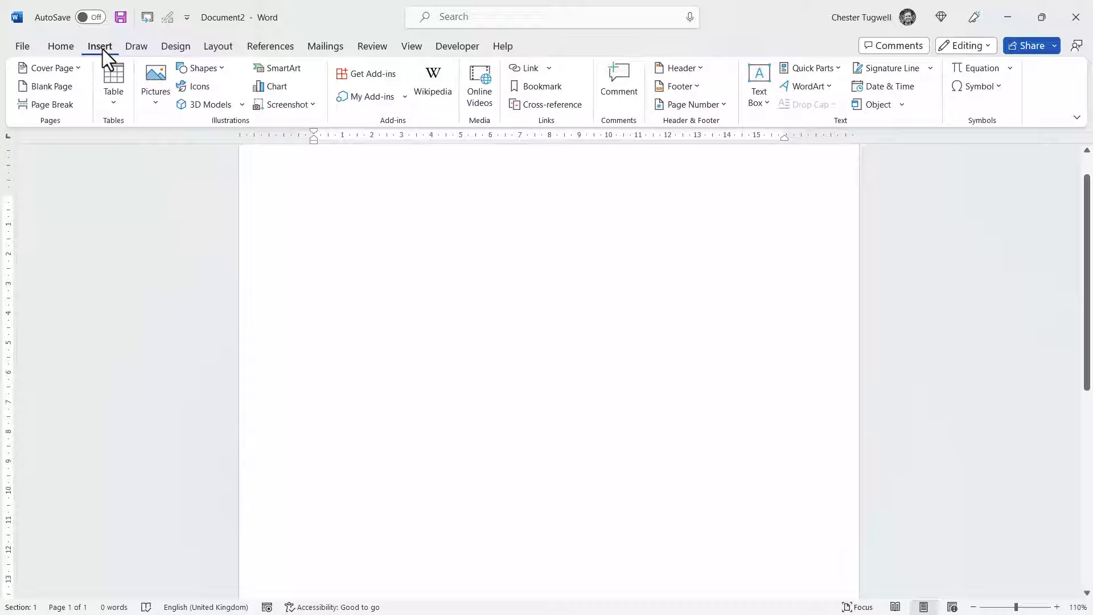
left_click(118, 100)
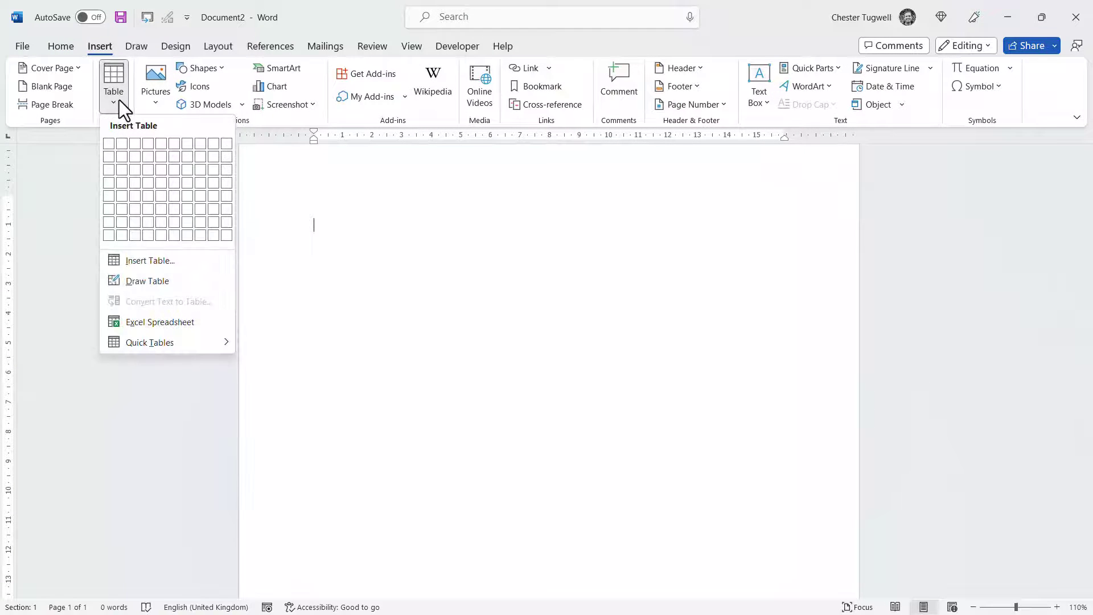
left_click(121, 143)
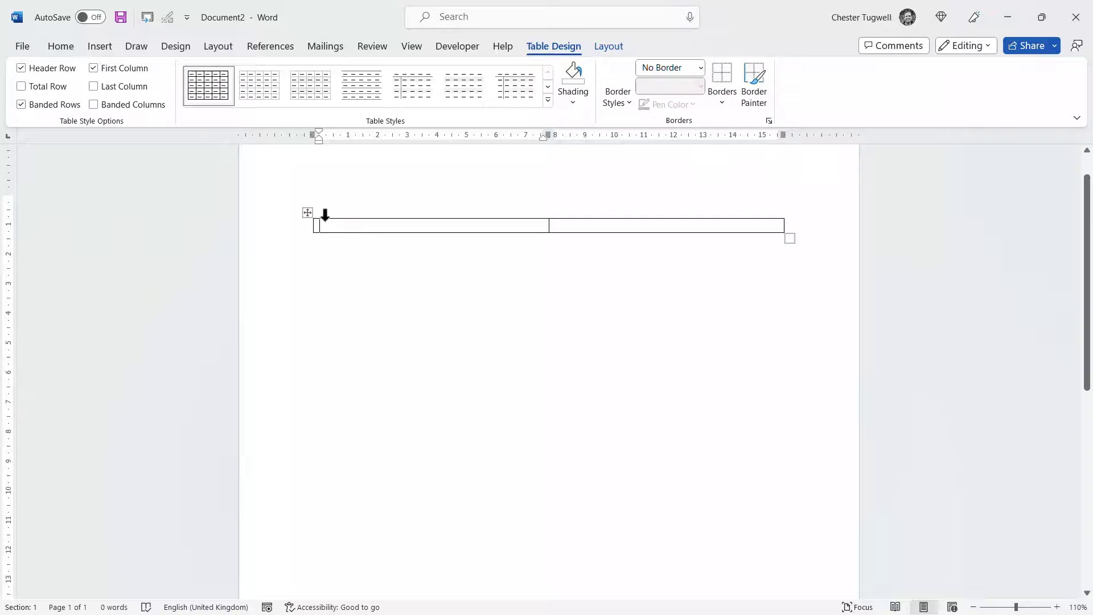
Insert the photo _CJT6162_DxO from this device into the table's first cell
left_click(106, 48)
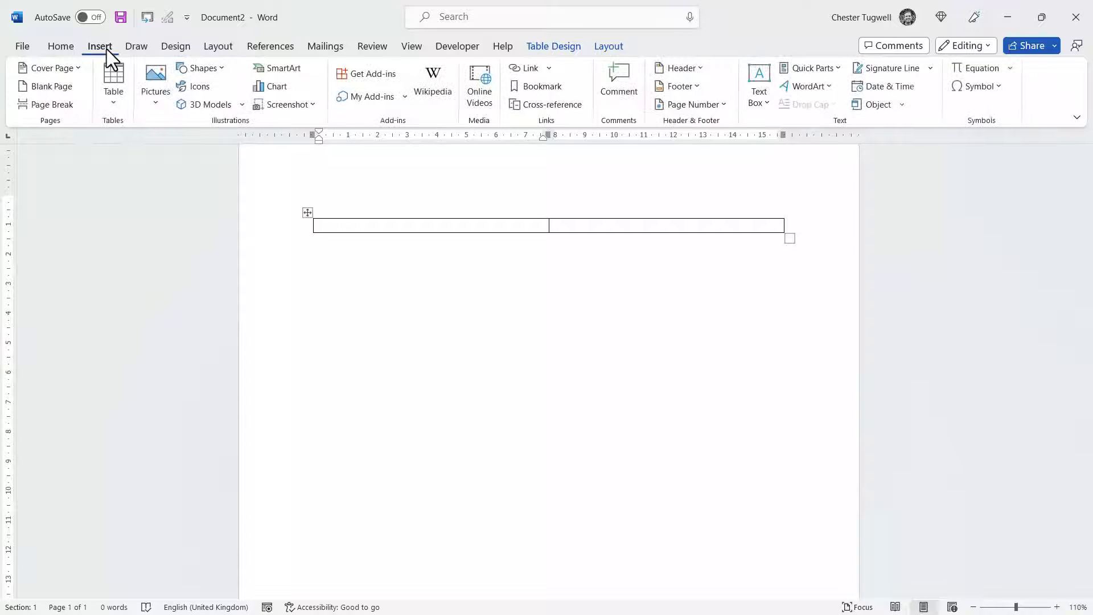
left_click(154, 99)
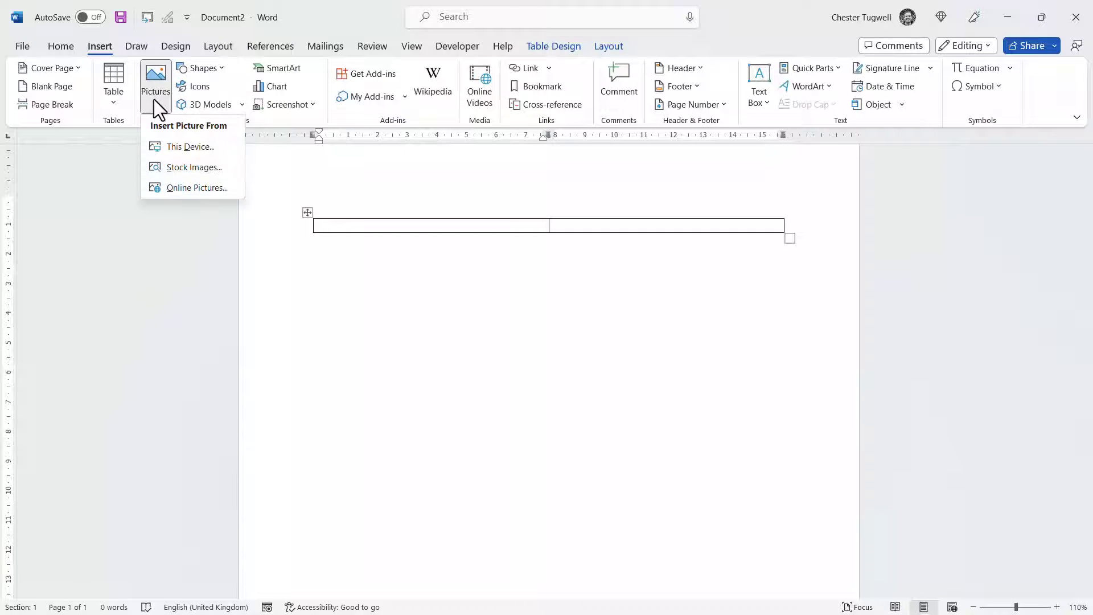
left_click(175, 148)
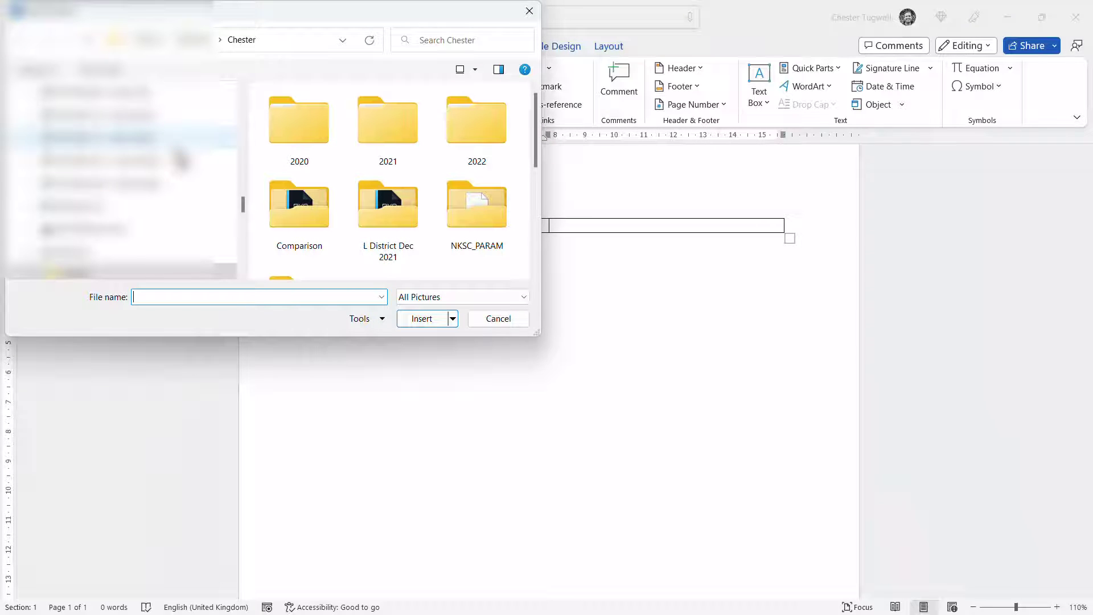
left_click_drag(534, 139, 537, 212)
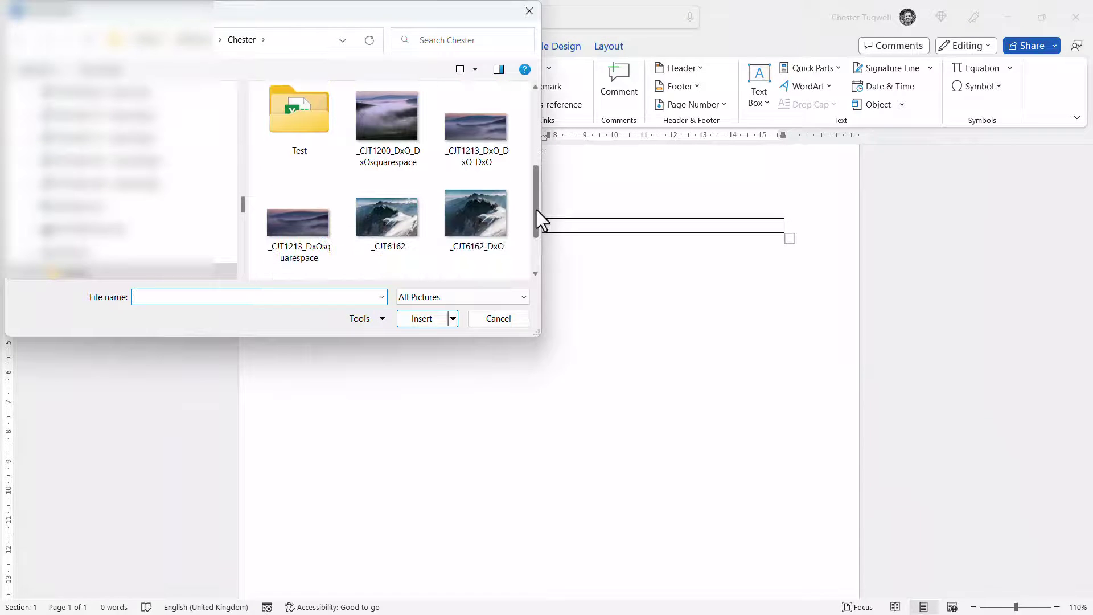
left_click(475, 215)
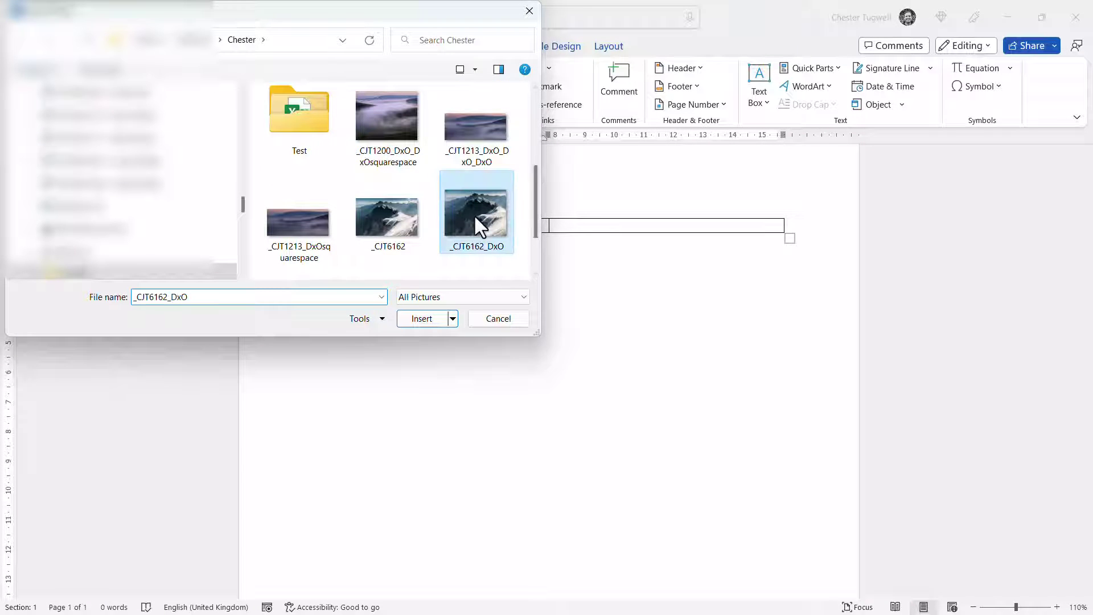
left_click(423, 319)
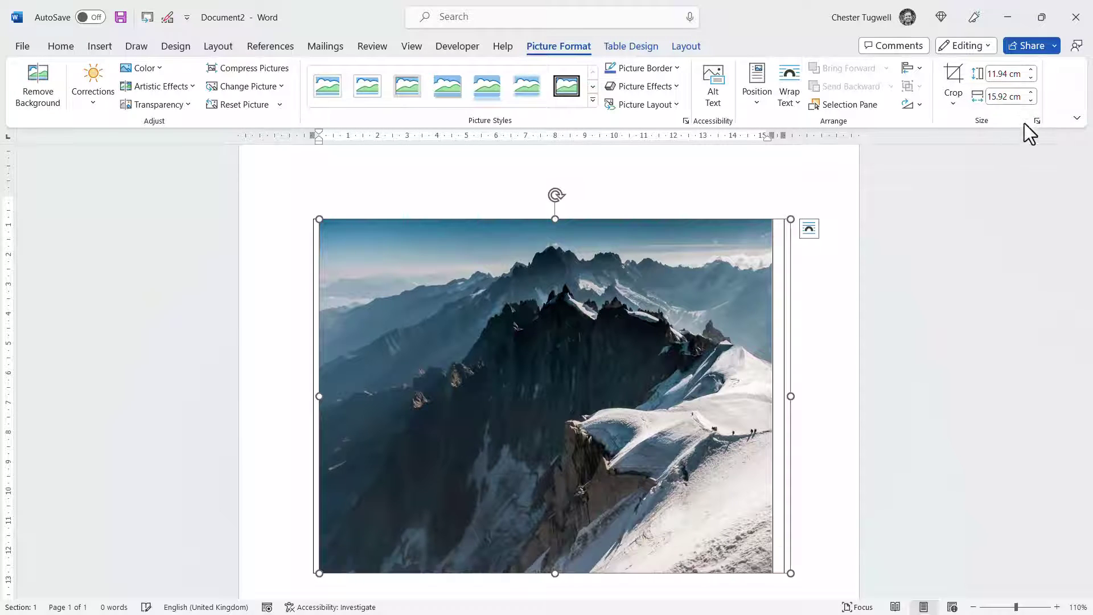
Set the photo's shape width to 6 cm
left_click(1015, 95)
type("6")
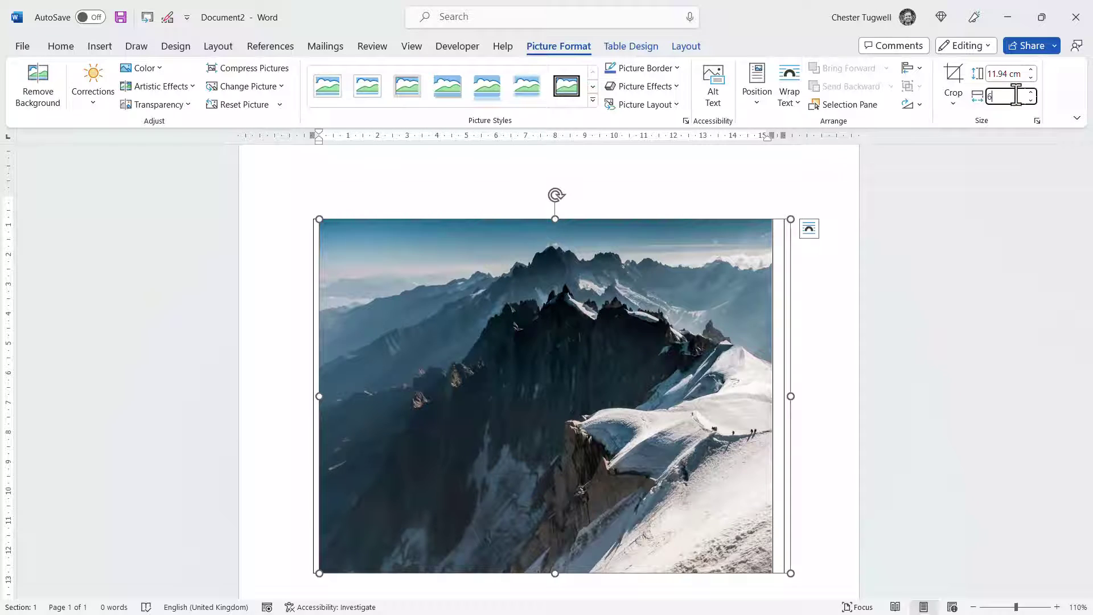
key("Return")
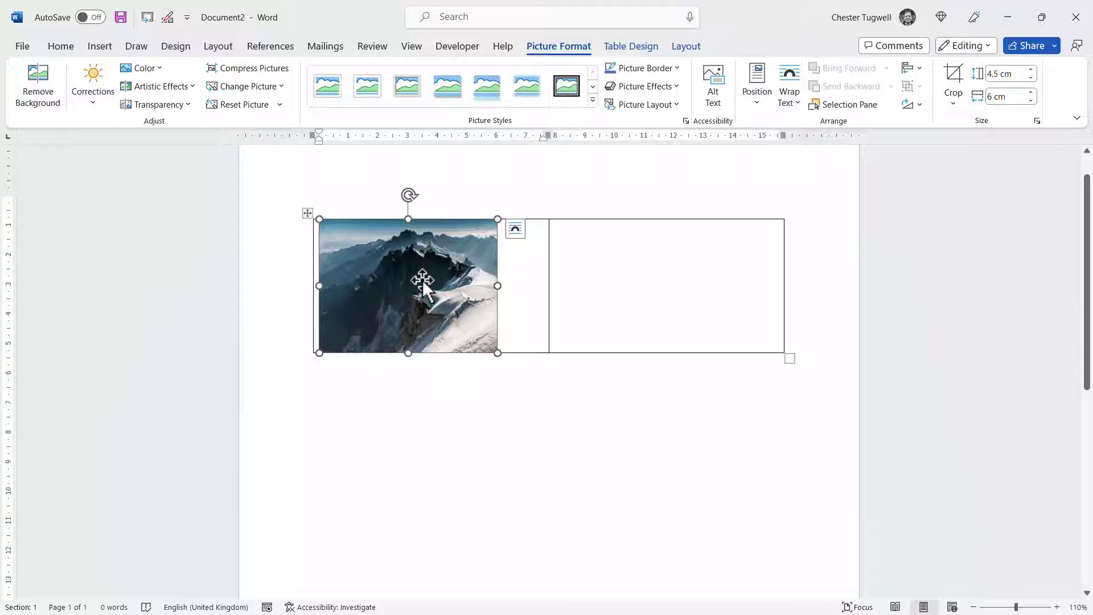
Paste a copy of the photo into the right cell and apply AutoFit Contents to the table
left_click(577, 253)
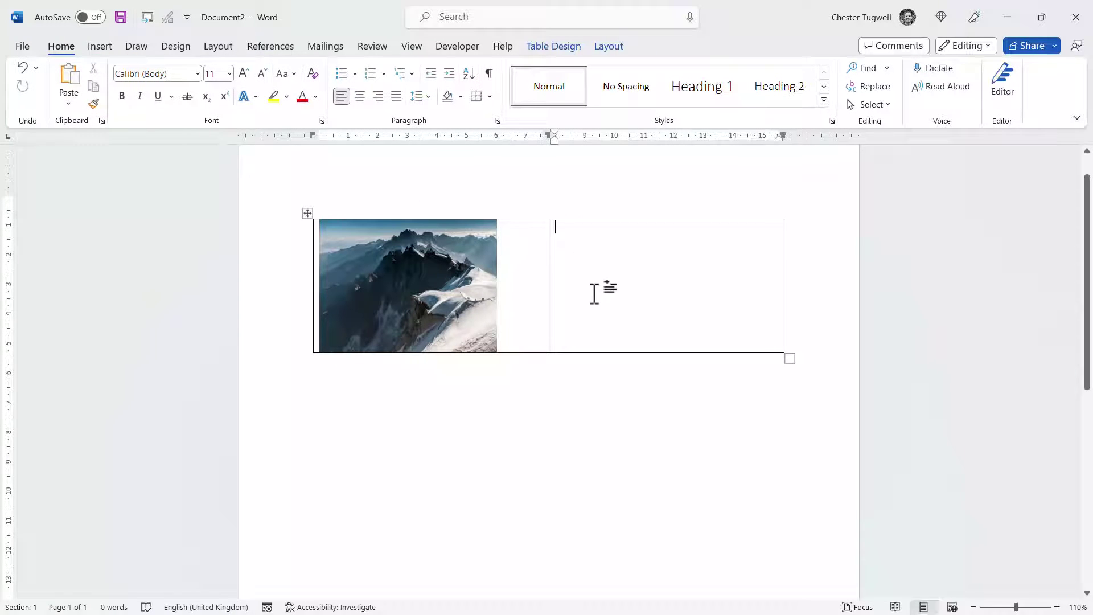
key("ctrl+v")
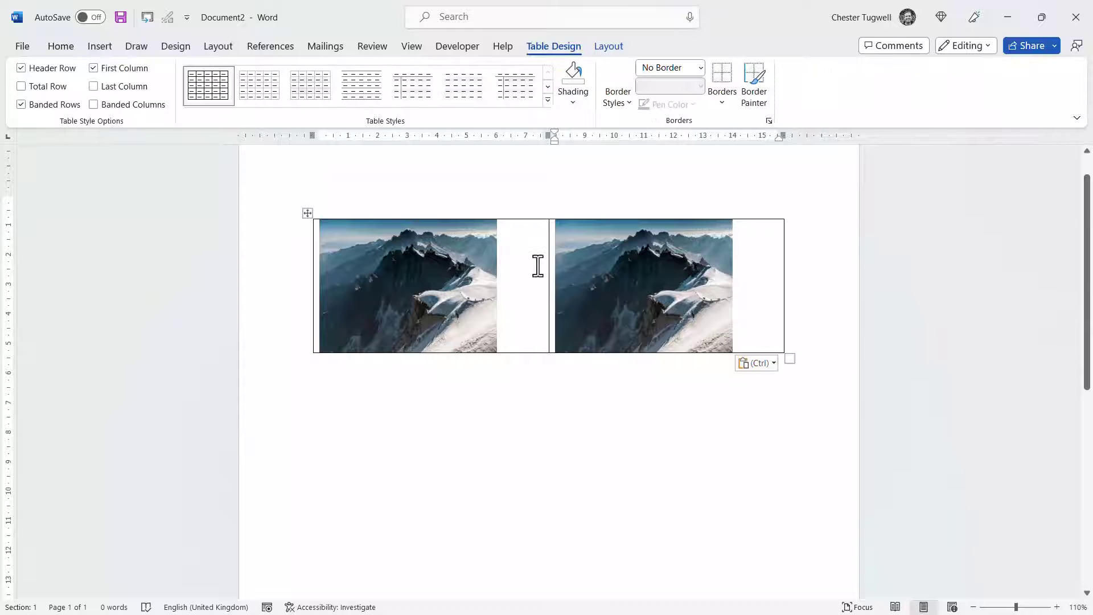
left_click(308, 213)
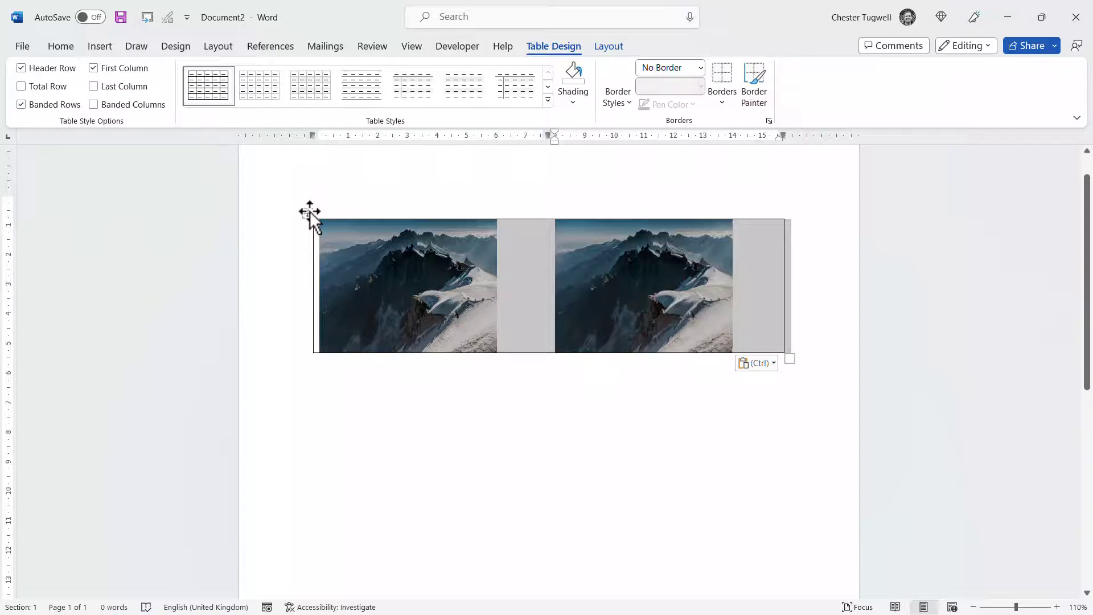
left_click(608, 45)
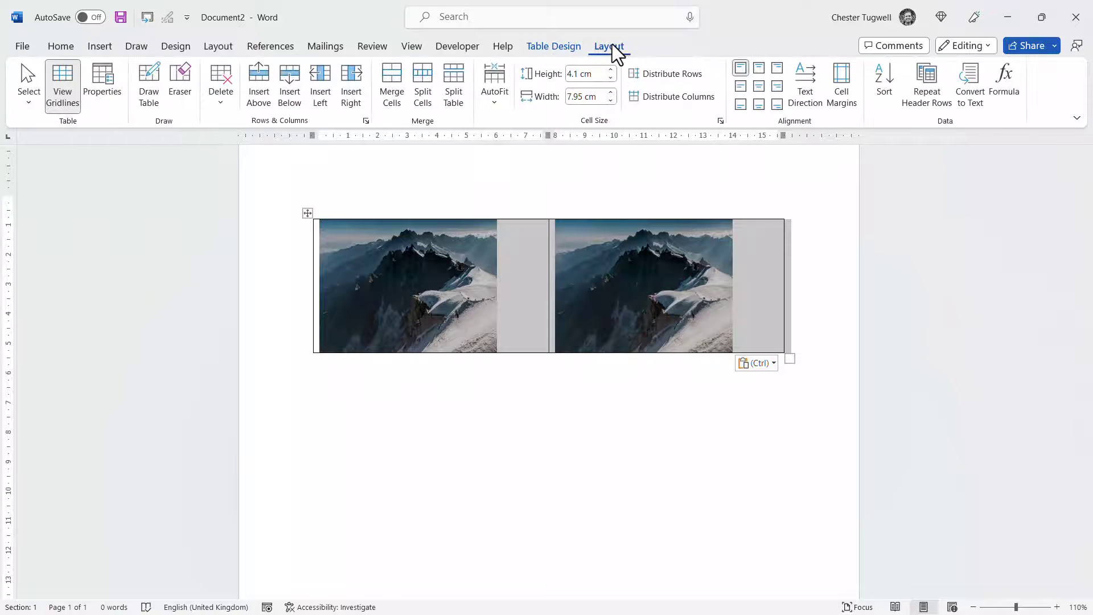
left_click(495, 83)
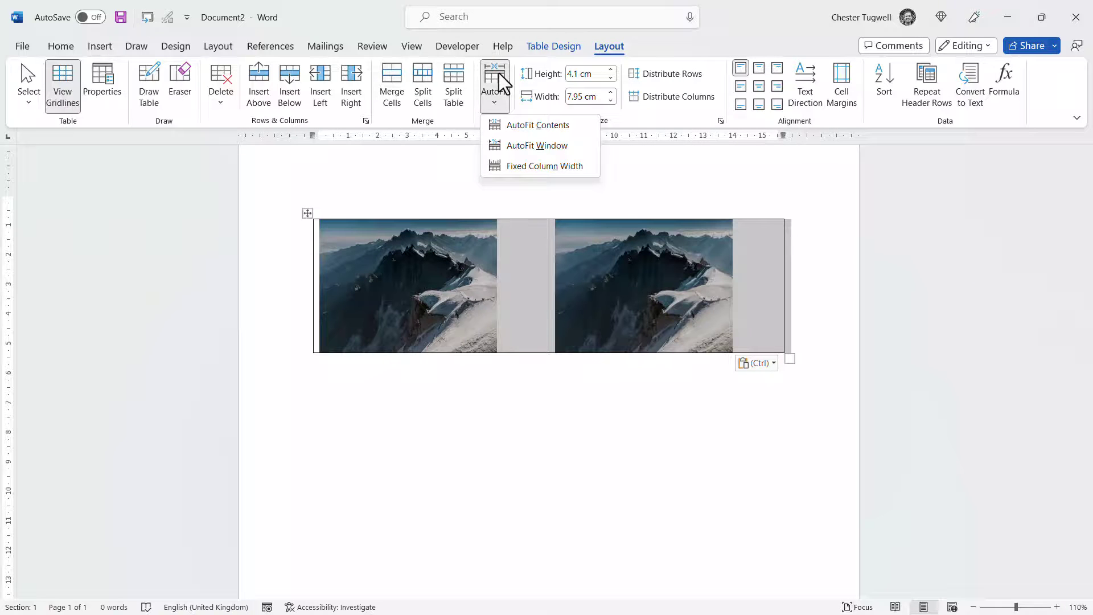
left_click(517, 127)
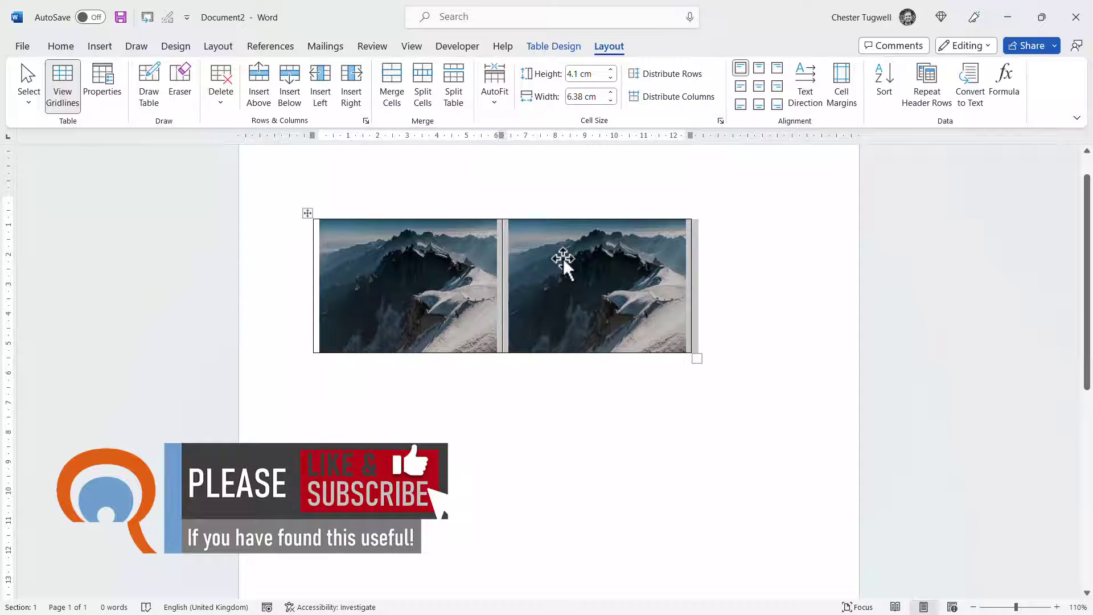
In Table Properties options, set the default Left and Right cell margins to 0.5 cm
left_click(101, 84)
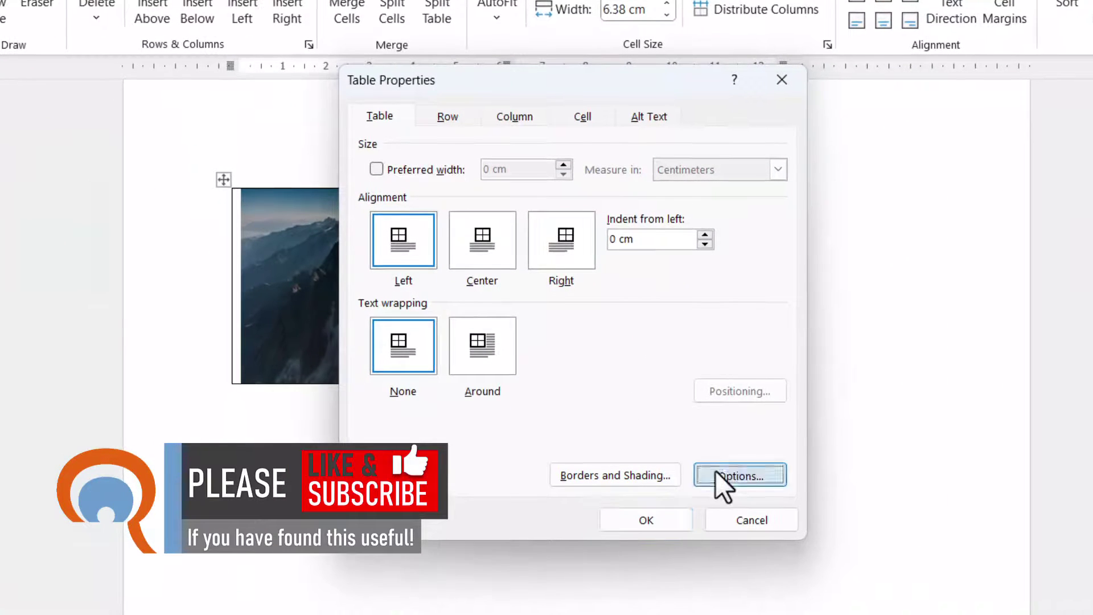
left_click(715, 470)
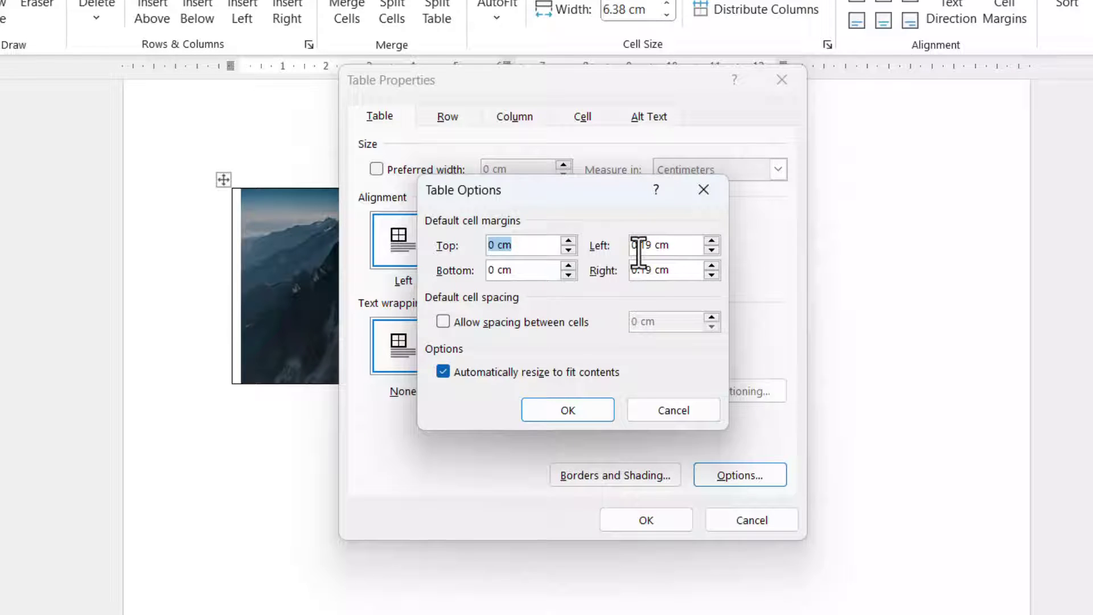
left_click_drag(655, 245, 645, 244)
type("5")
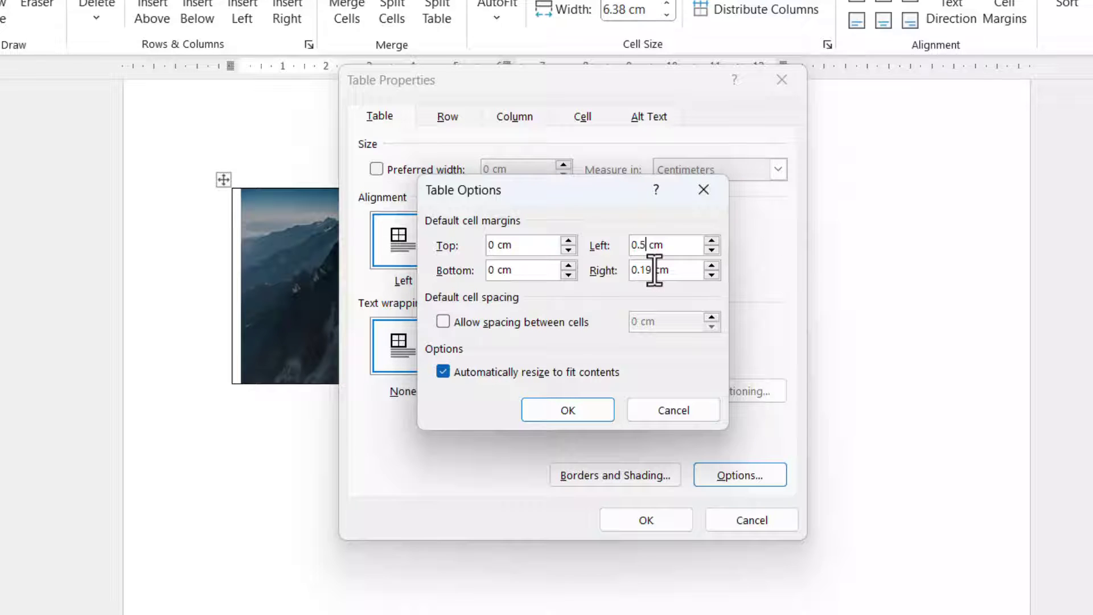
left_click_drag(644, 269, 642, 269)
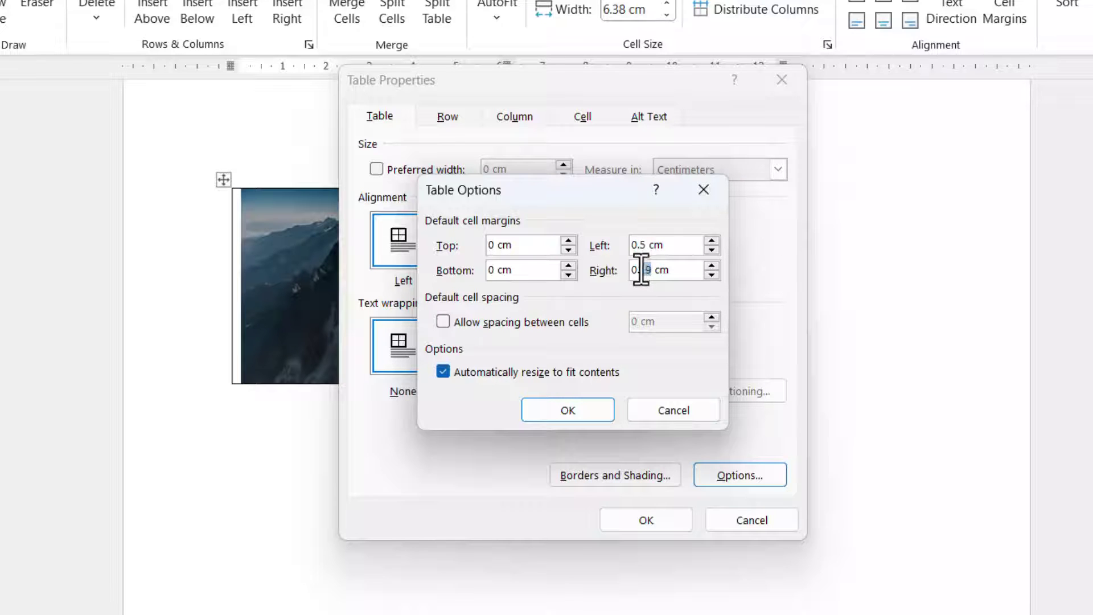
type("5")
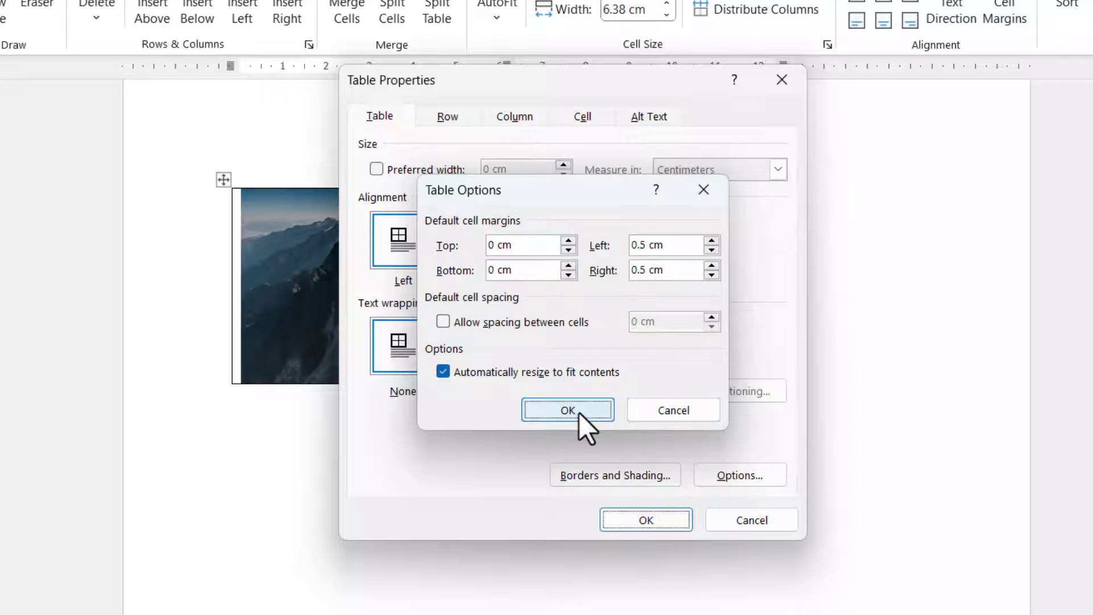
left_click(578, 413)
left_click(641, 523)
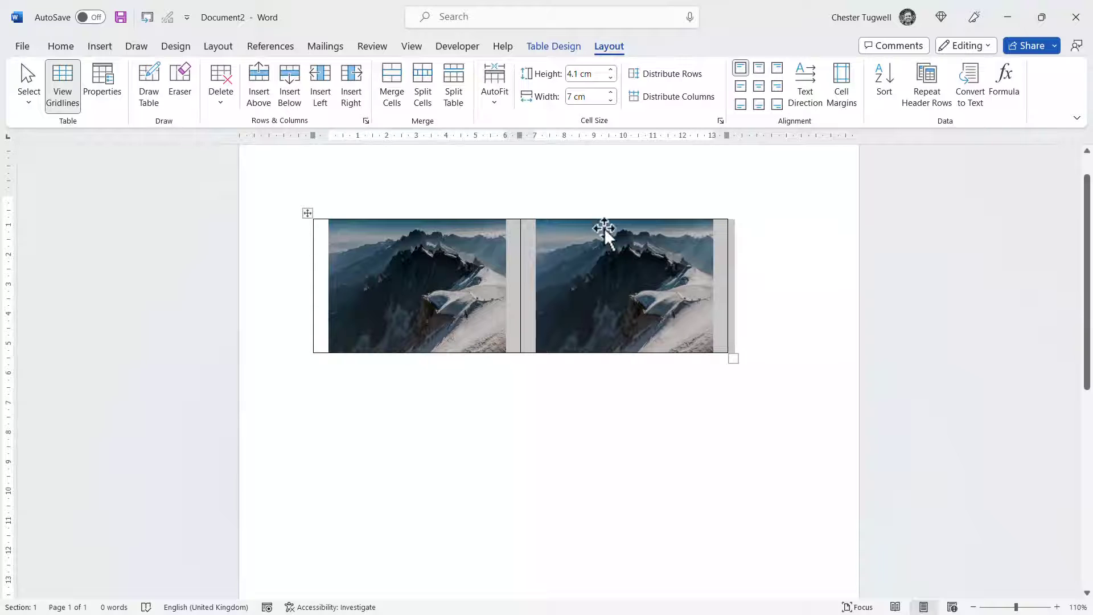
Apply No Border to the table from Table Design's Borders menu
left_click(562, 47)
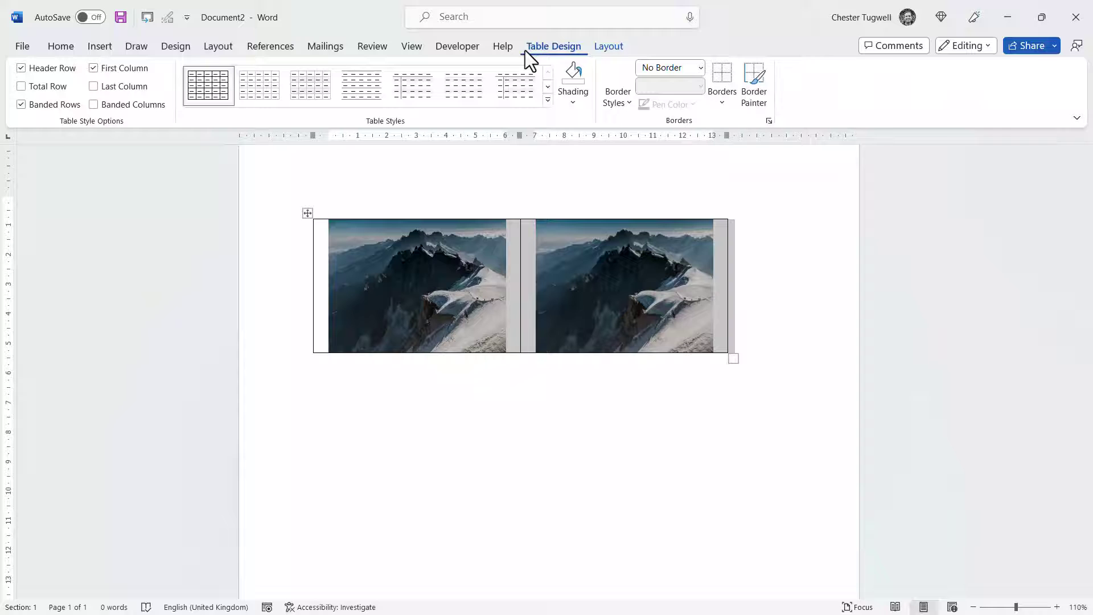
left_click(720, 103)
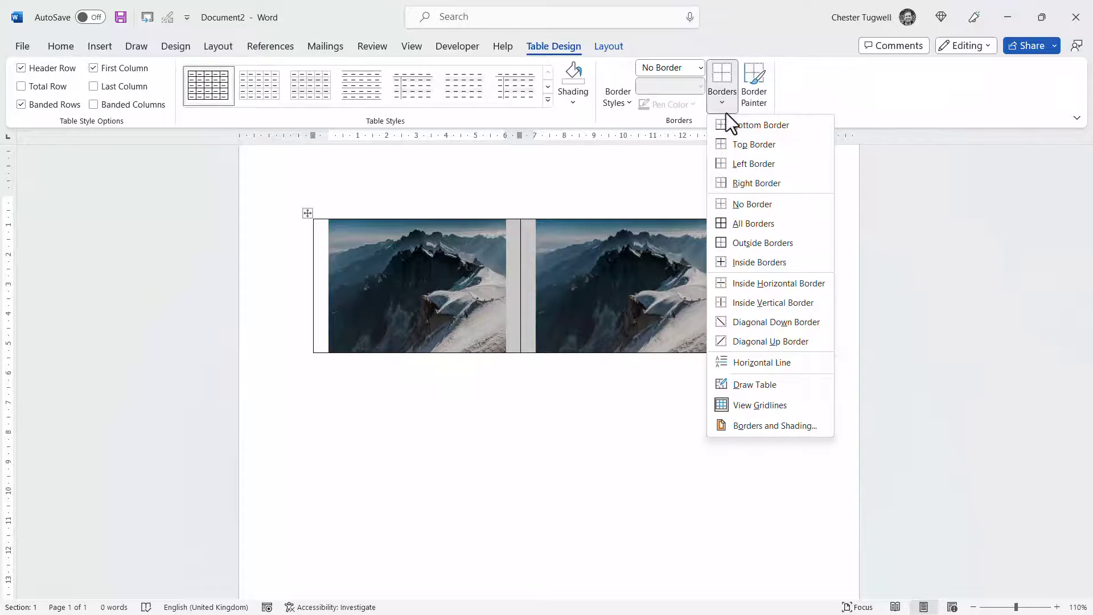
left_click(737, 205)
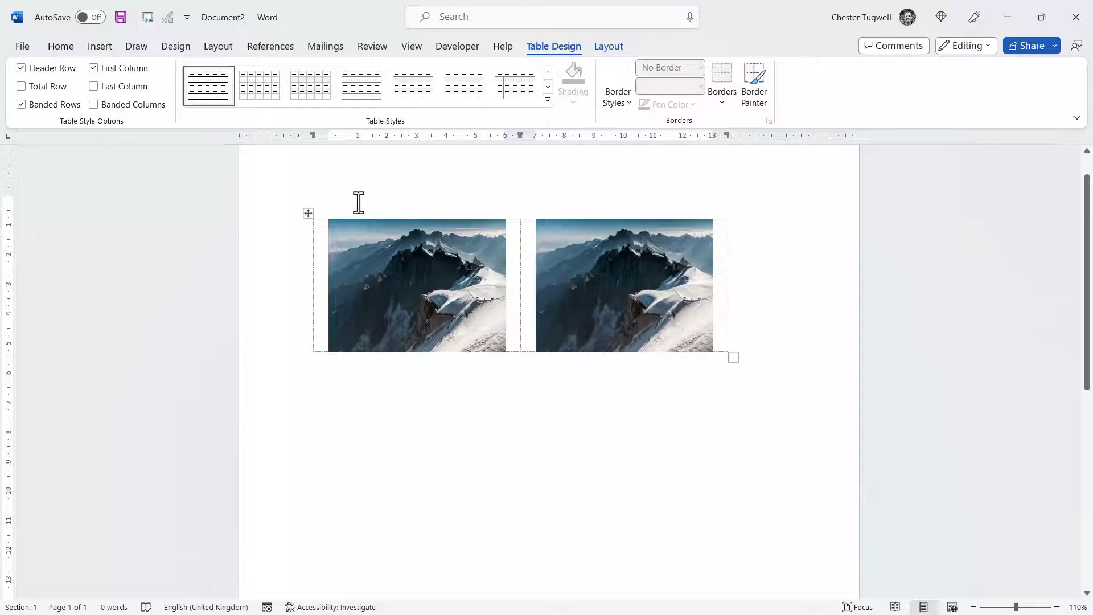
Toggle View Gridlines off and back on so dotted gridlines show
left_click(613, 47)
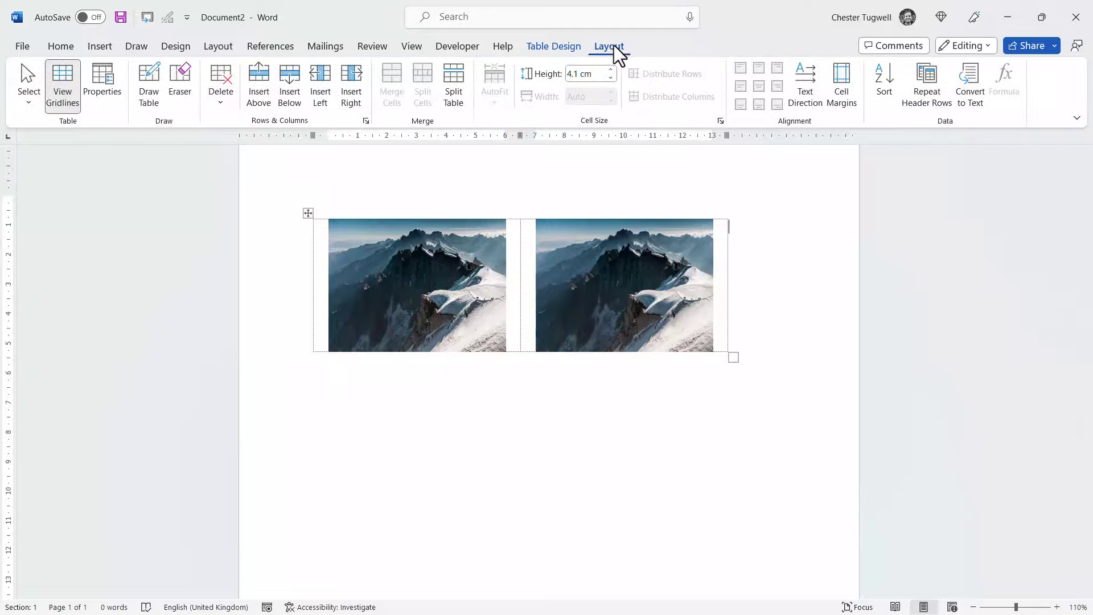
left_click(64, 97)
left_click(64, 96)
Insert a row below and copy the photos into both new bottom cells
left_click(290, 101)
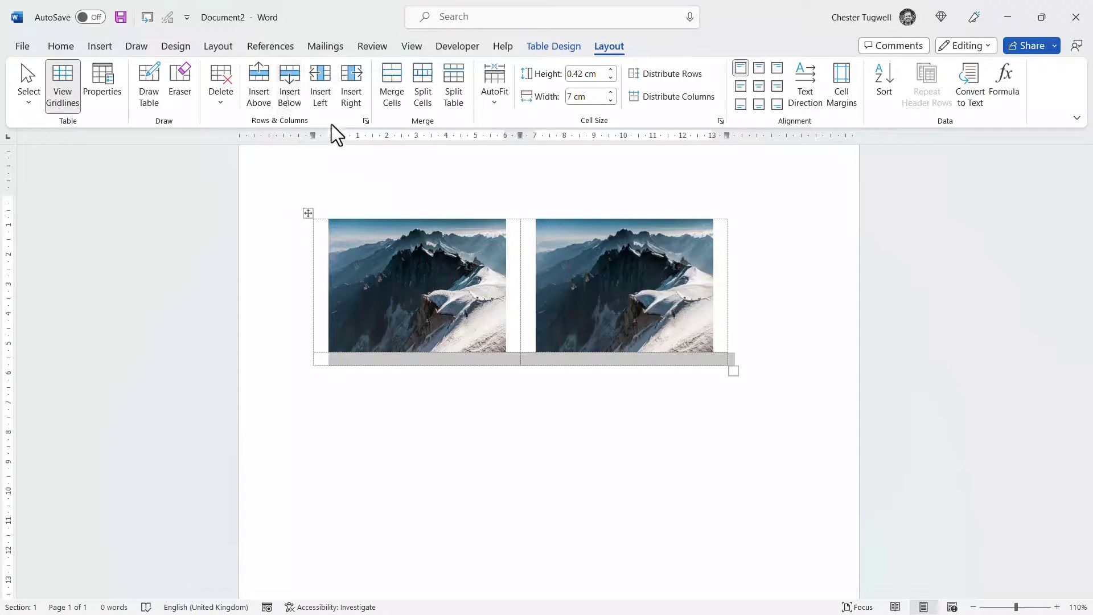
left_click(453, 268)
left_click_drag(459, 262, 383, 361)
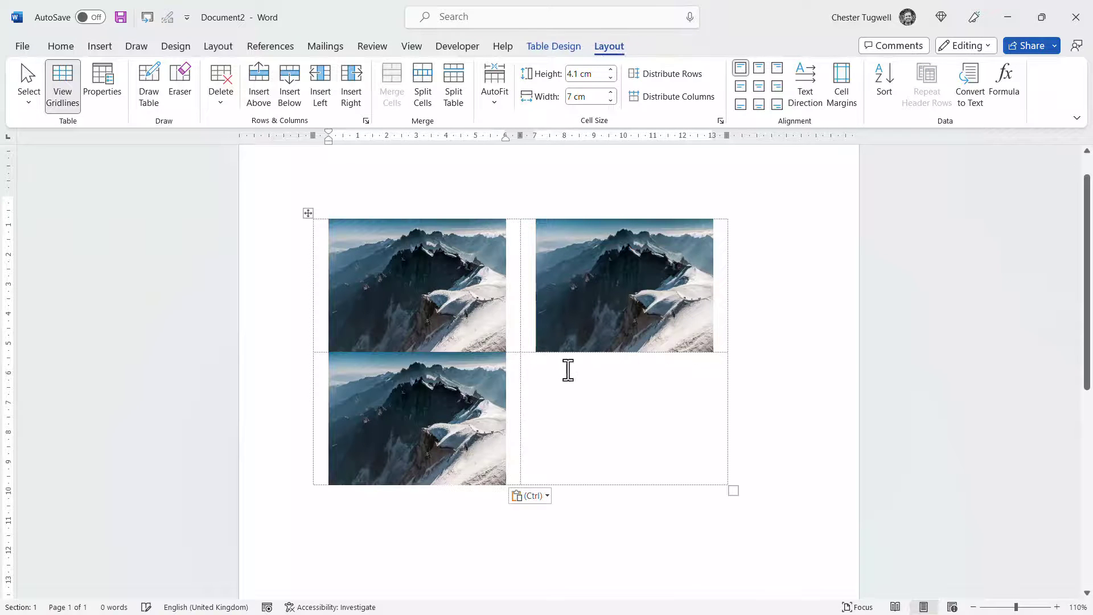
left_click_drag(581, 349, 581, 419)
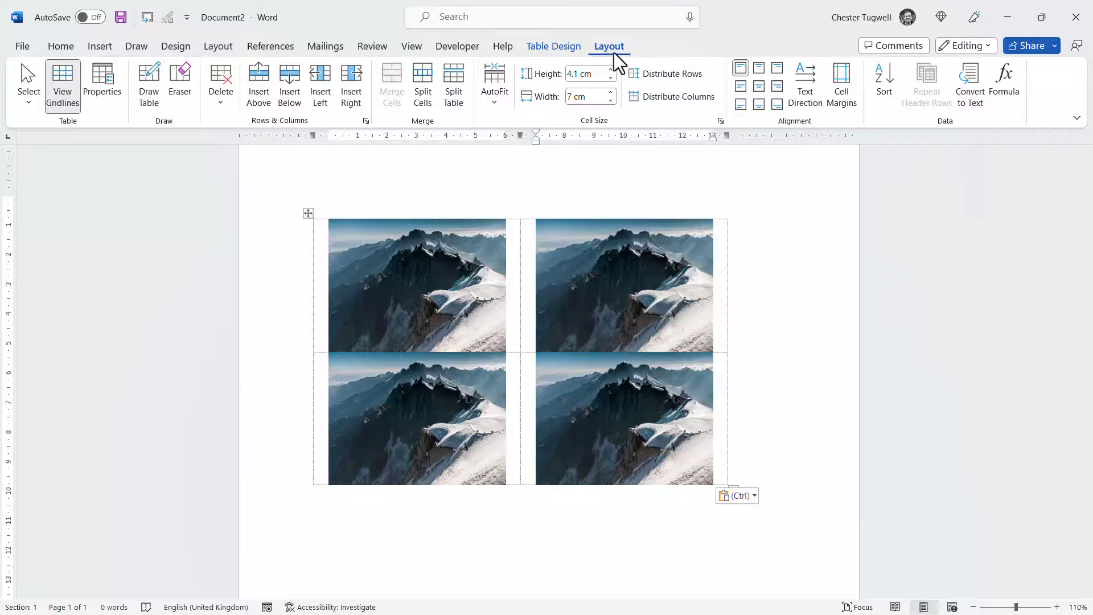
Set the table's default Top and Bottom cell margins to 0.5 cm in Table Properties
left_click(100, 96)
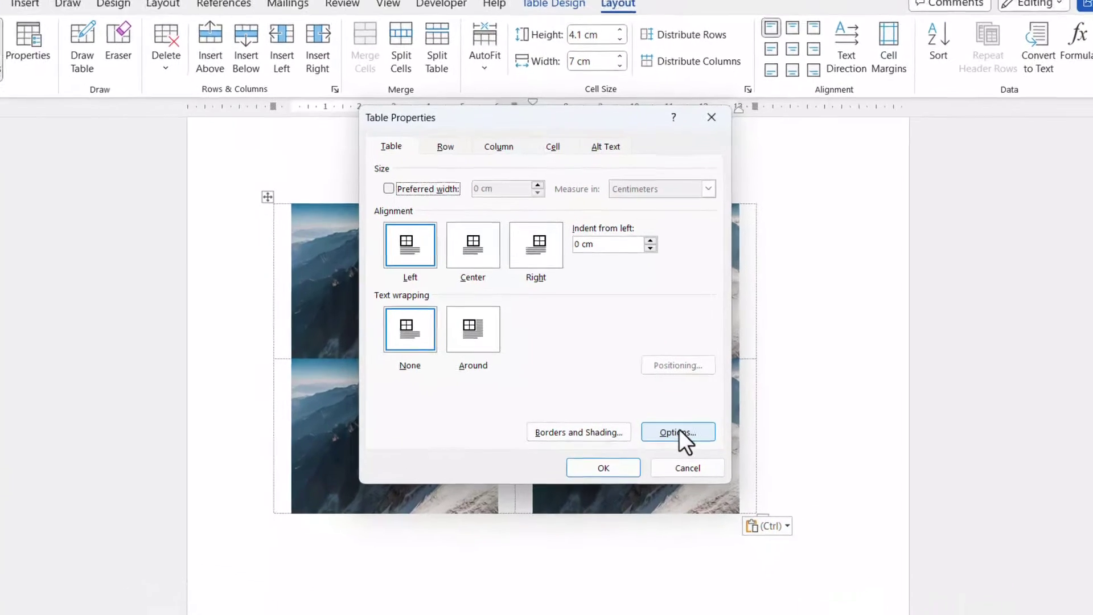
left_click(660, 415)
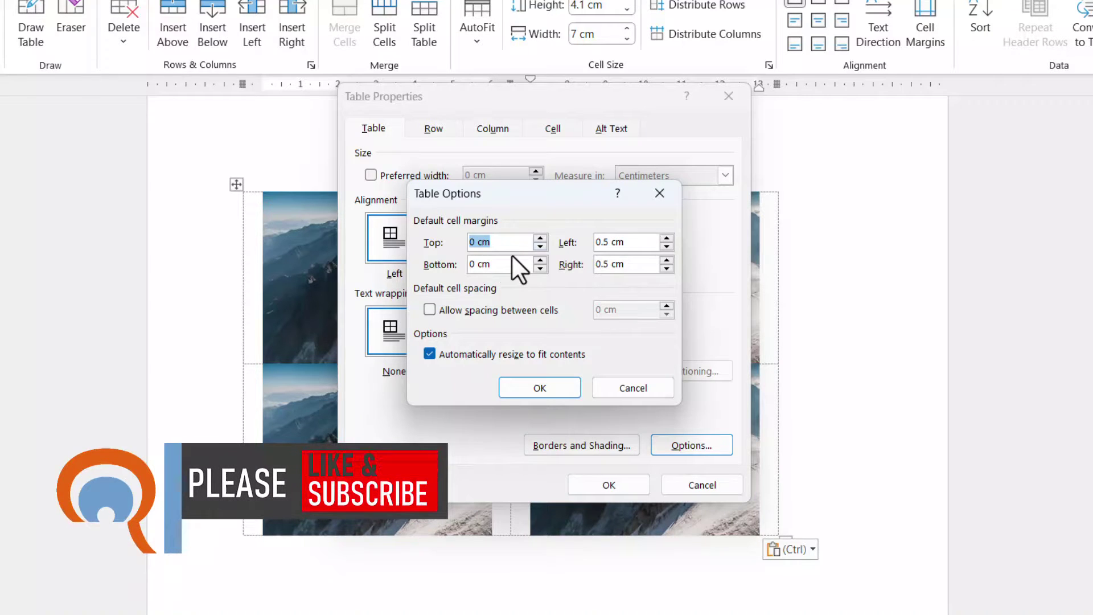
type(".5")
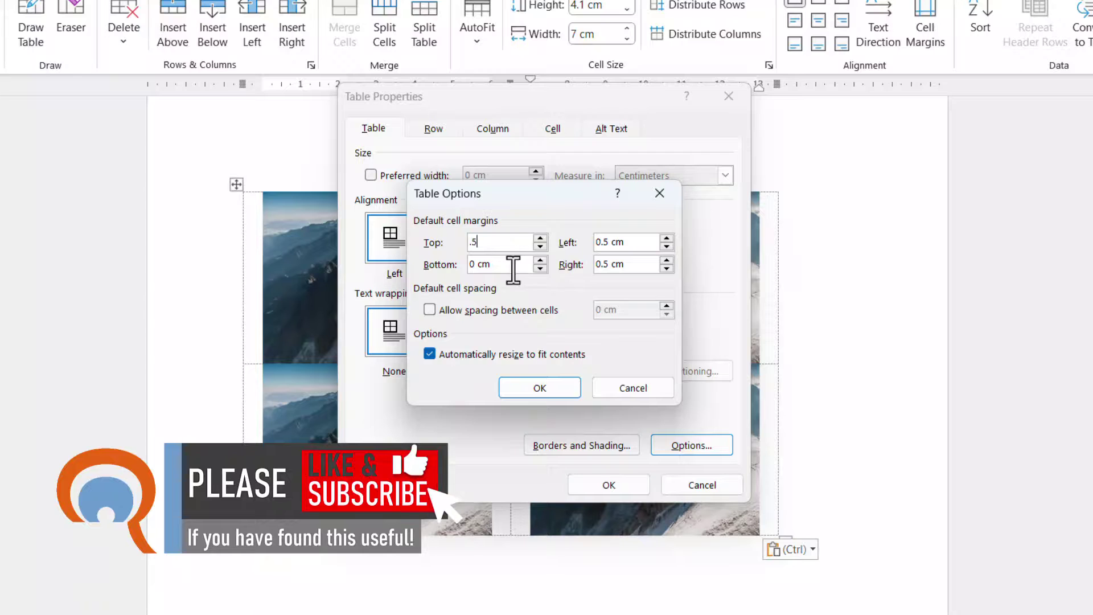
key("Tab")
type(".5")
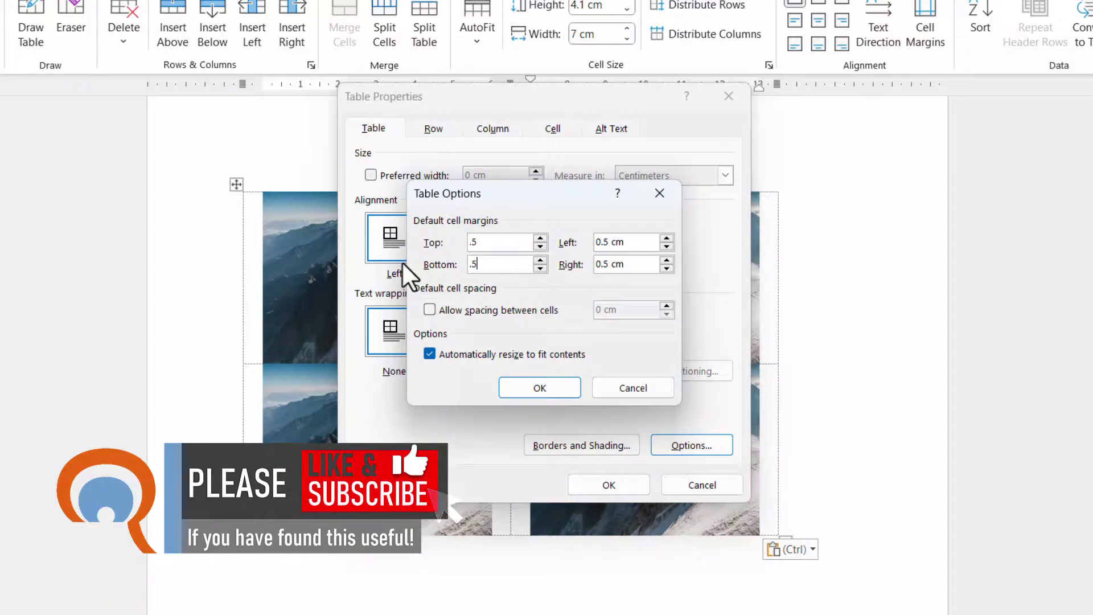
left_click(562, 380)
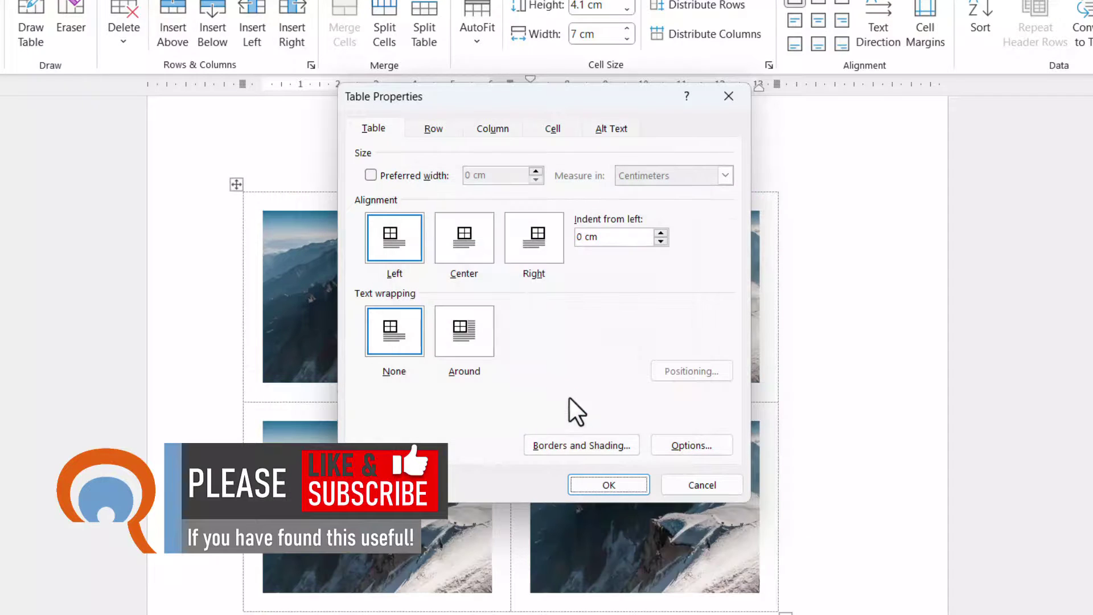
left_click(598, 484)
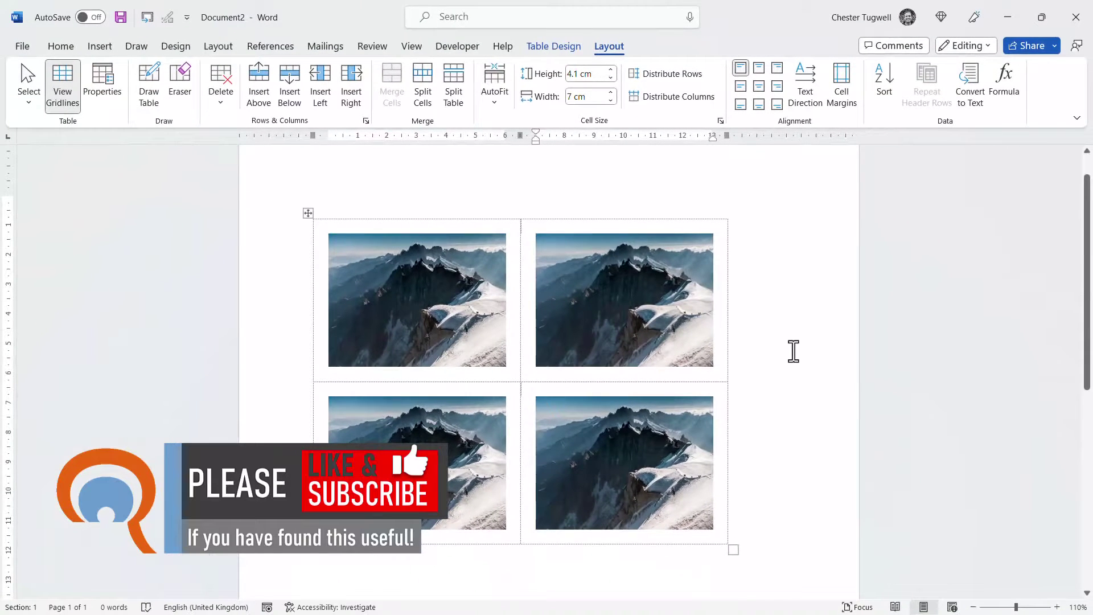